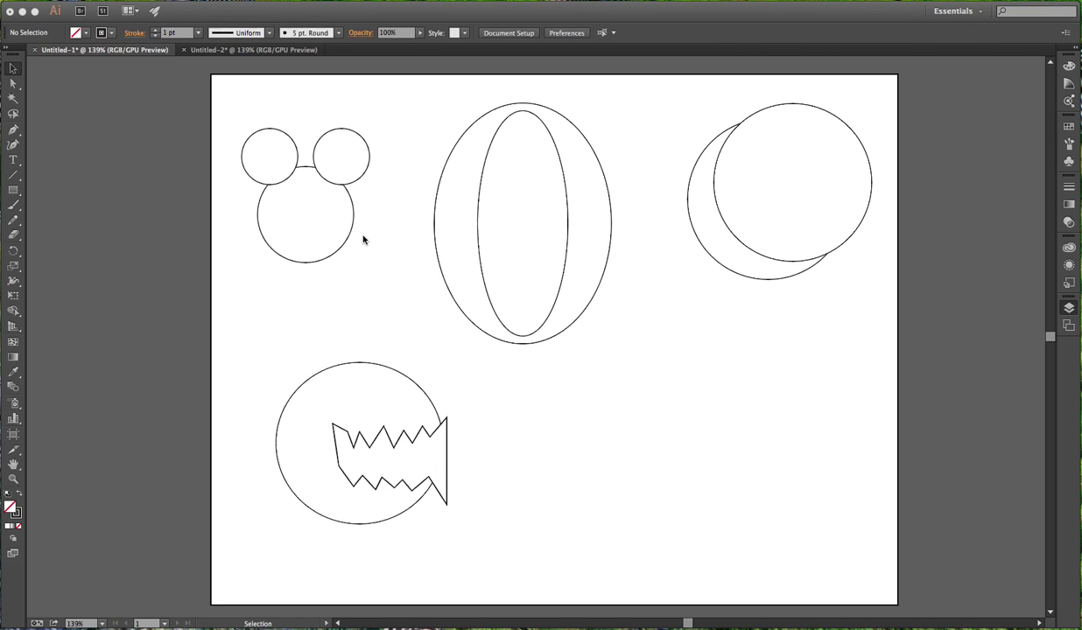
# Step: Show the Layers panel and marquee-select the three overlapping Mickey circles together
pyautogui.press('F7')
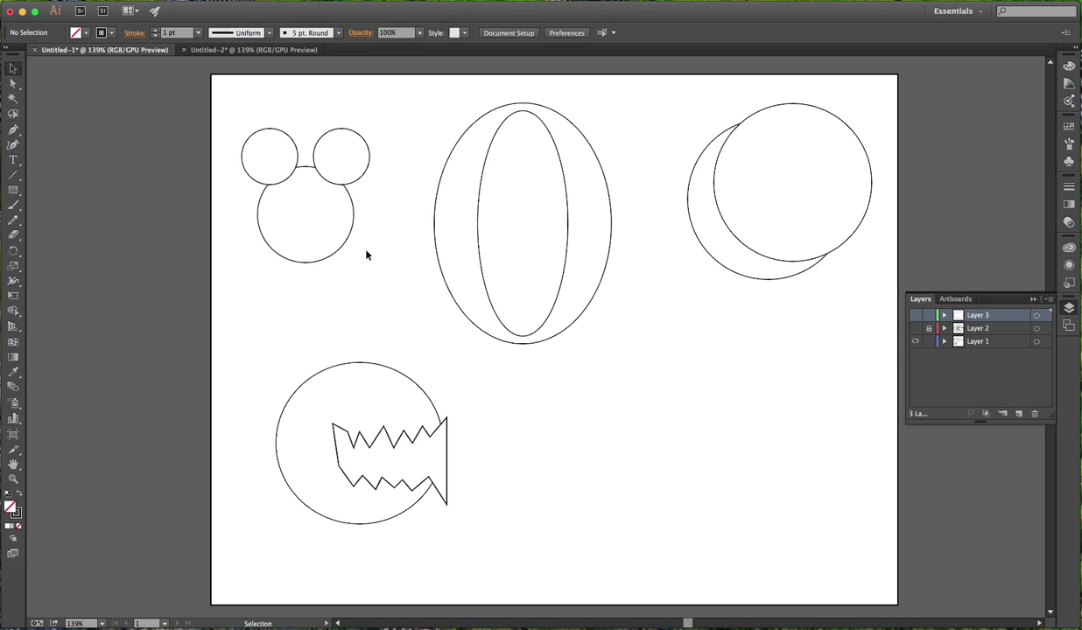
pyautogui.moveTo(243, 115); pyautogui.dragTo(382, 293)
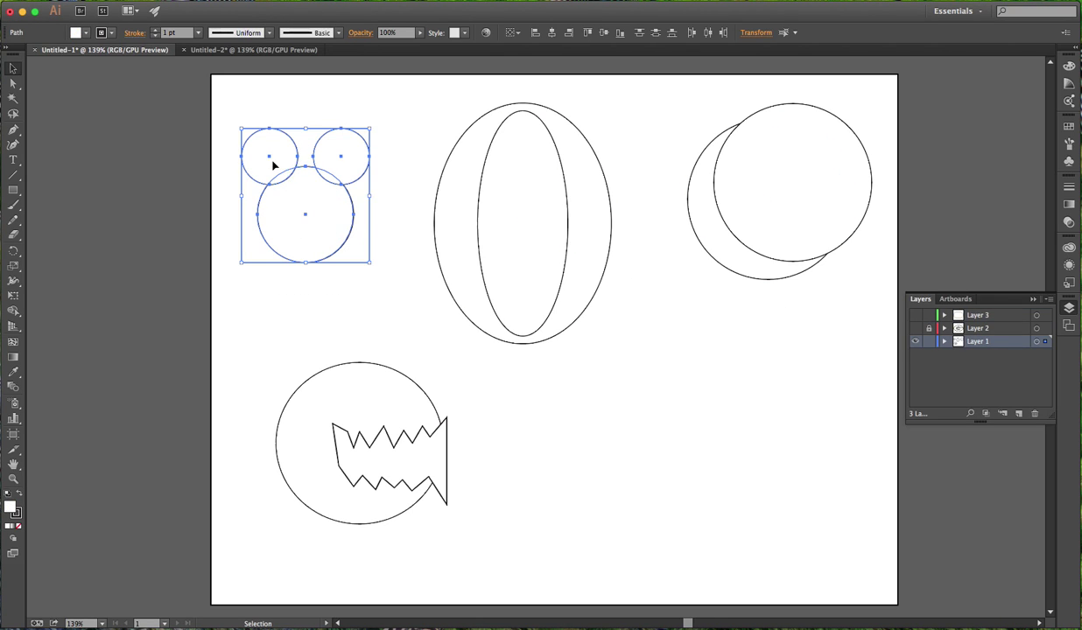
pyautogui.click(225, 188)
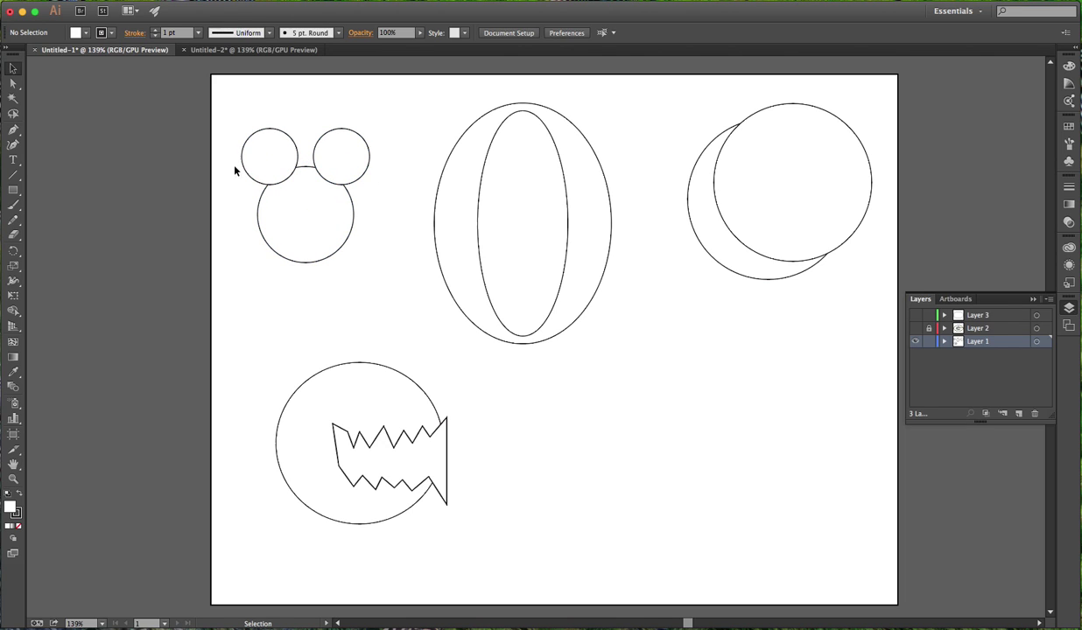
pyautogui.moveTo(219, 117); pyautogui.dragTo(381, 282)
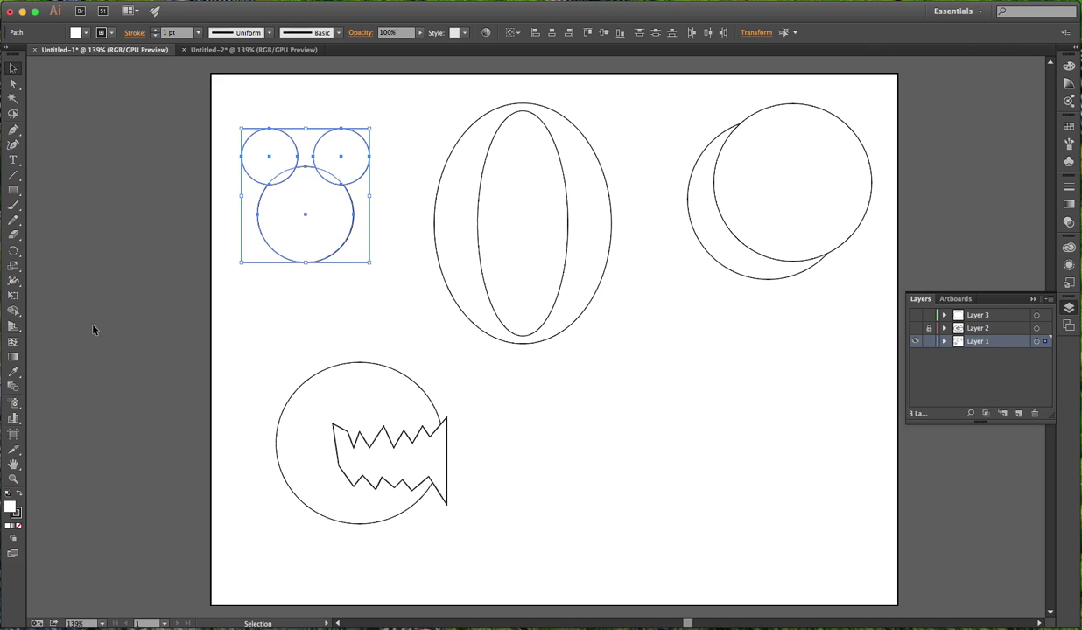
# Step: Merge the left ear, head and right ear circles into one Mickey silhouette with Shape Builder
pyautogui.click(13, 313)
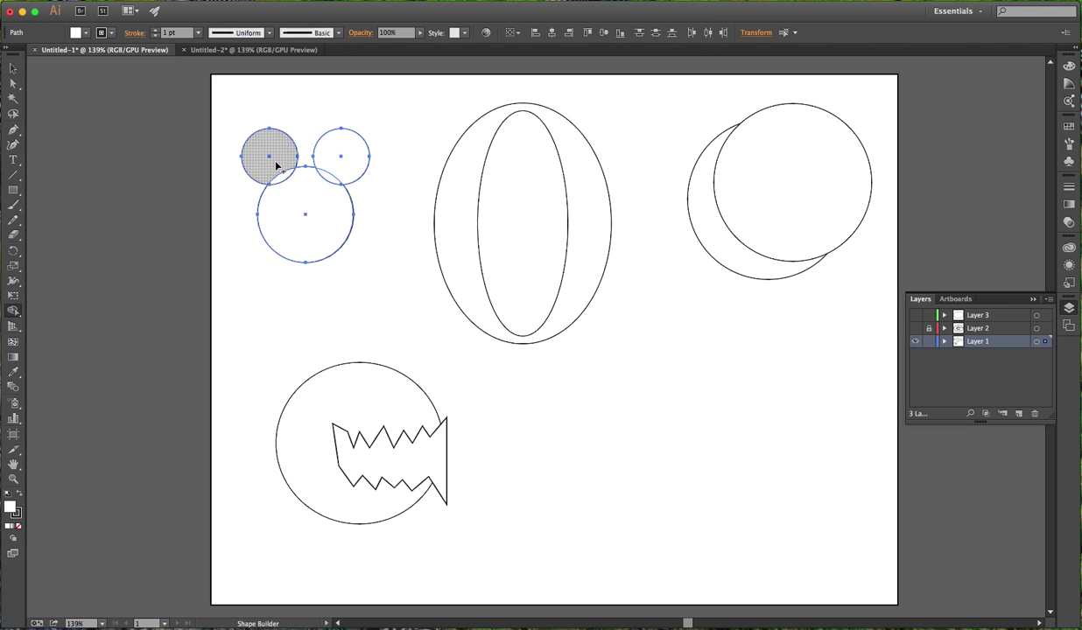
pyautogui.moveTo(276, 171)
pyautogui.mouseDown()
pyautogui.moveTo(290, 188)
pyautogui.moveTo(316, 191)
pyautogui.moveTo(340, 172)
pyautogui.mouseUp()
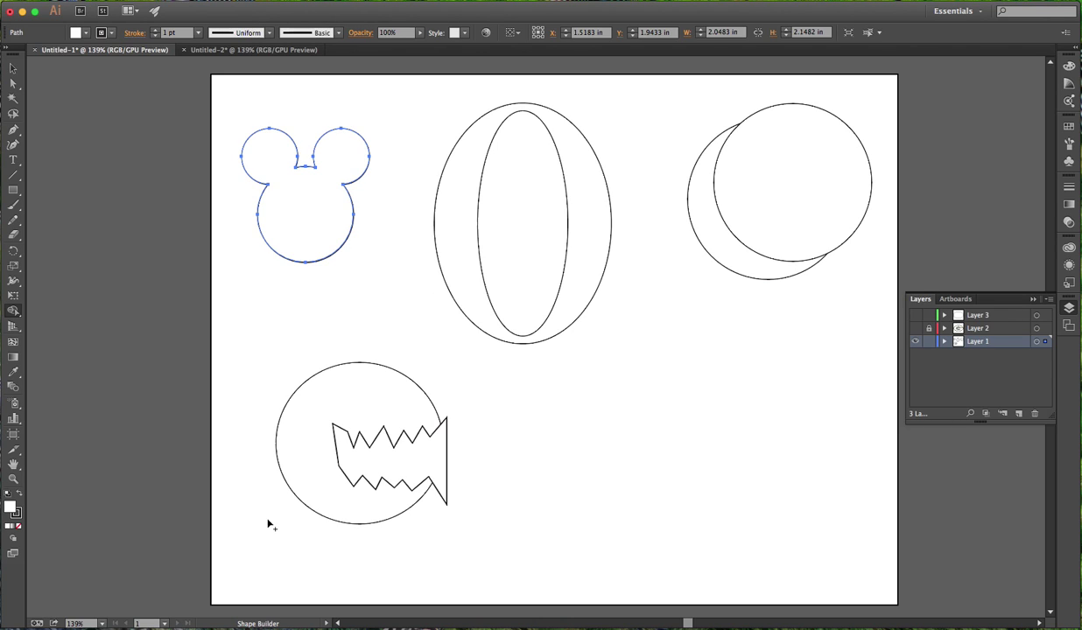
pyautogui.click(13, 68)
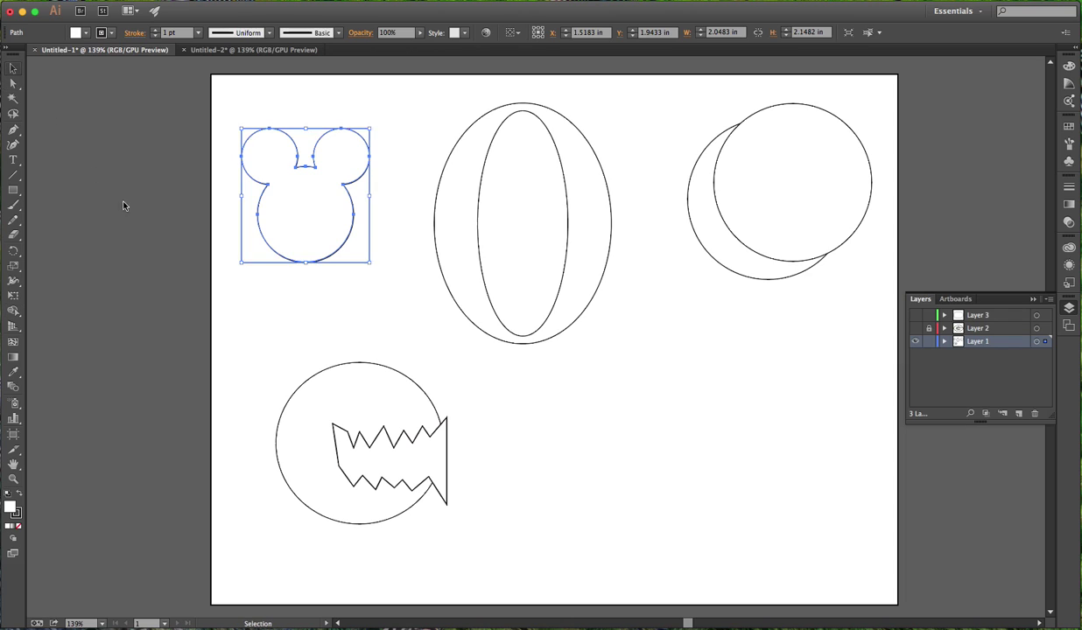
# Step: Select both nested ellipses, keeping them clear of the Mickey head
pyautogui.click(236, 306)
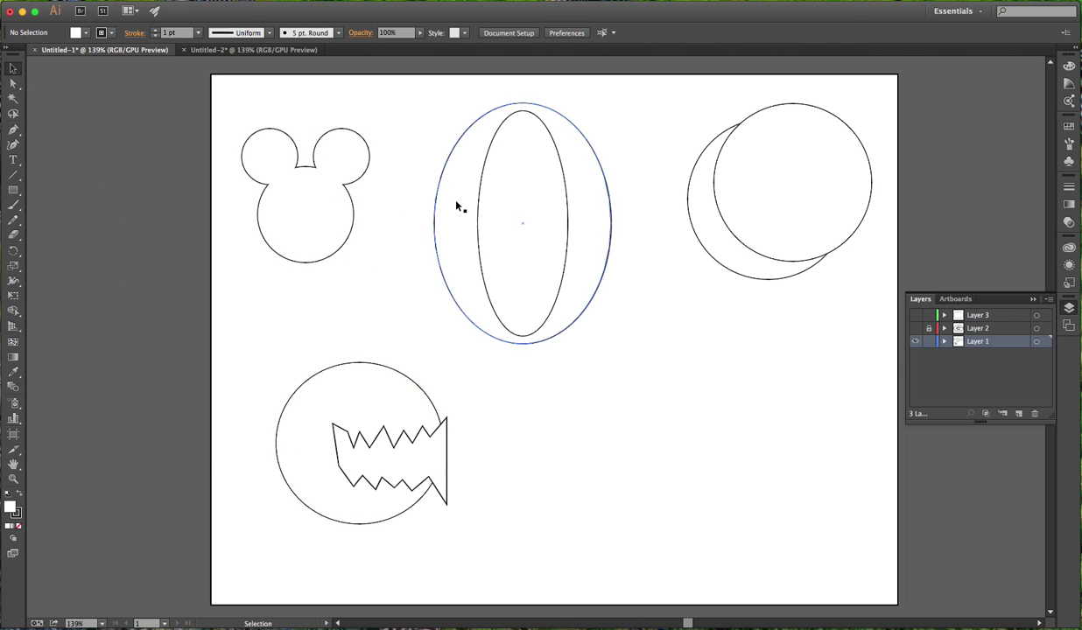
pyautogui.moveTo(434, 125); pyautogui.dragTo(612, 350)
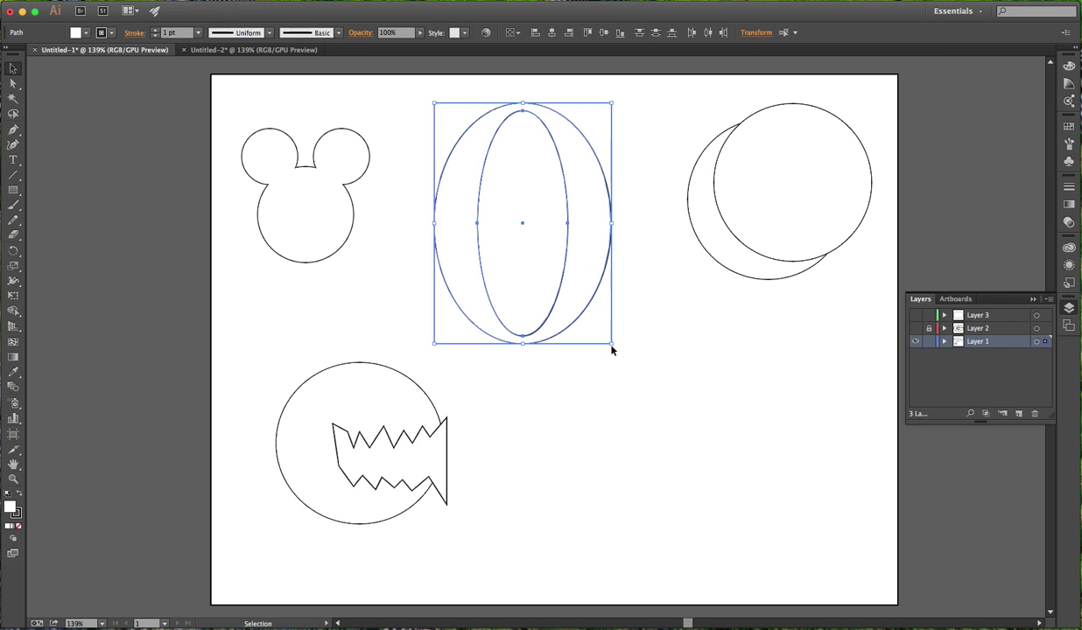
pyautogui.moveTo(595, 253); pyautogui.dragTo(458, 229)
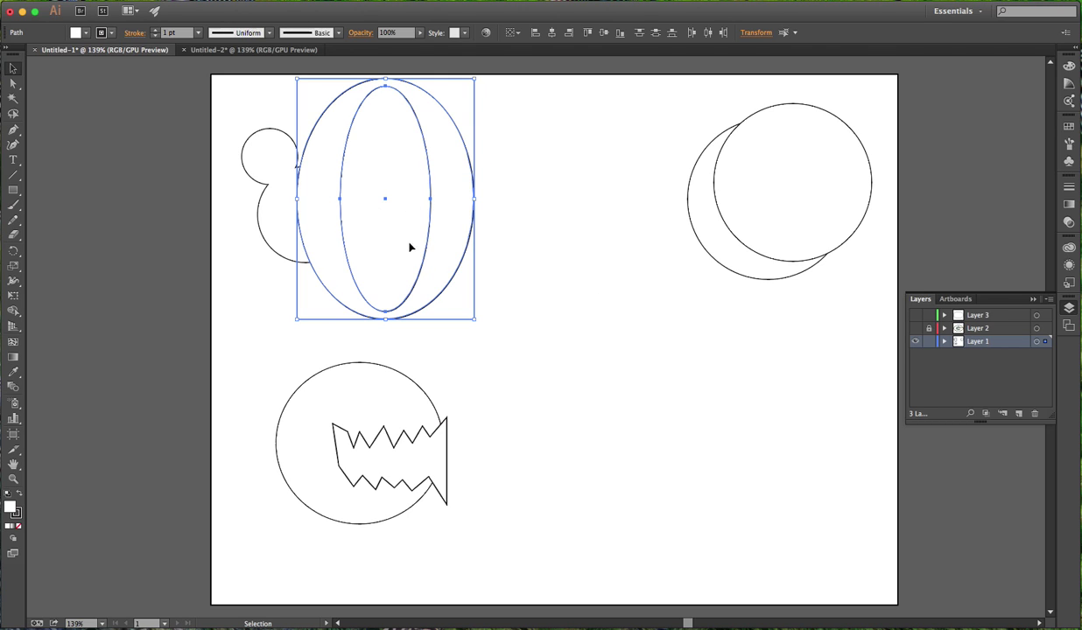
pyautogui.moveTo(452, 240); pyautogui.dragTo(606, 254)
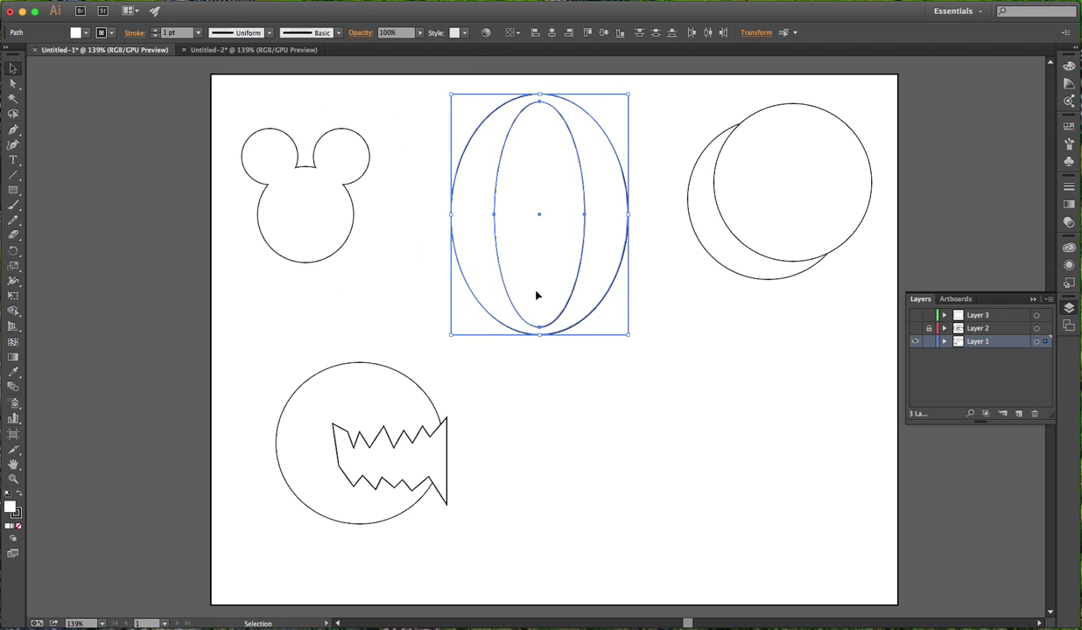
pyautogui.press('super+shift+a')
pyautogui.moveTo(434, 112); pyautogui.dragTo(626, 352)
# Step: Cut the inner ellipse out with Shape Builder and move the hollow O toward the Mickey head
pyautogui.click(13, 311)
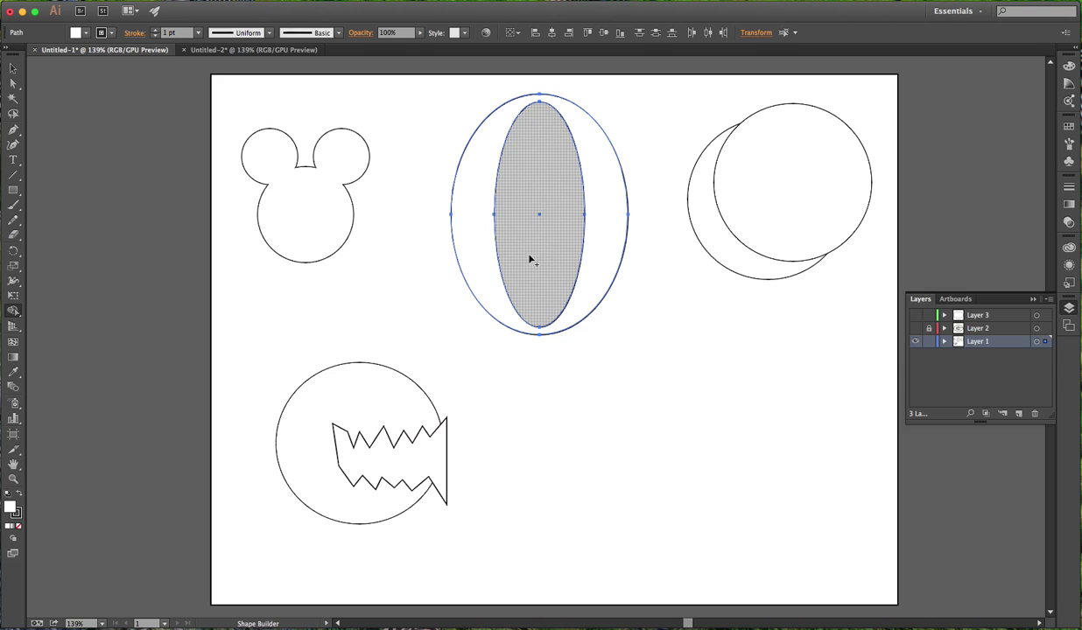
pyautogui.click(530, 202)
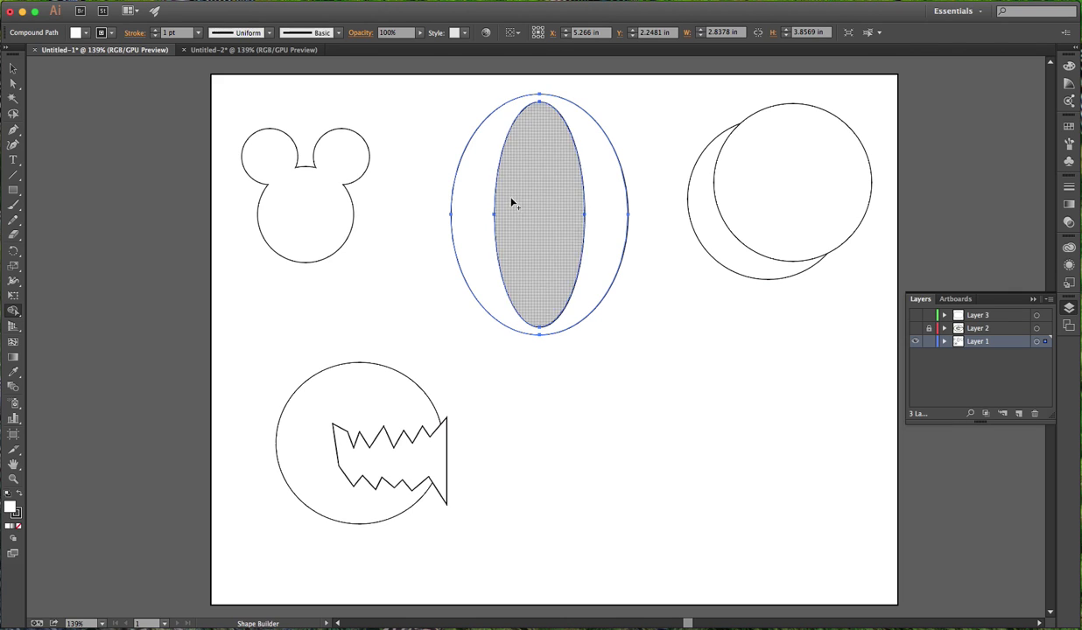
pyautogui.press('v')
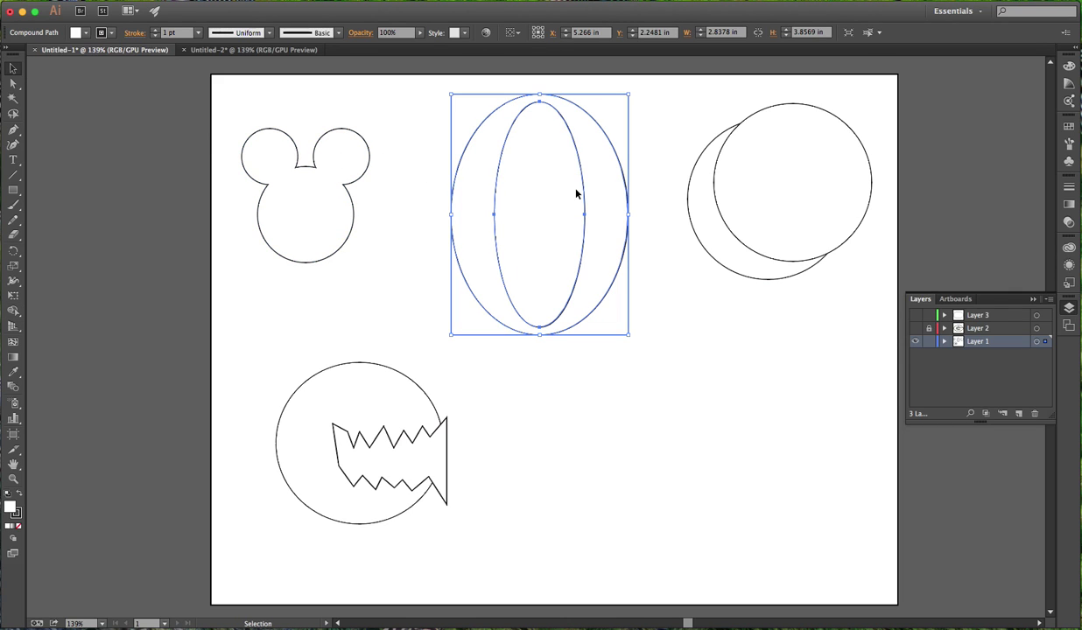
pyautogui.moveTo(604, 212); pyautogui.dragTo(542, 243)
pyautogui.click(552, 293)
# Step: Shift the two overlapping circles left and select both
pyautogui.click(616, 265)
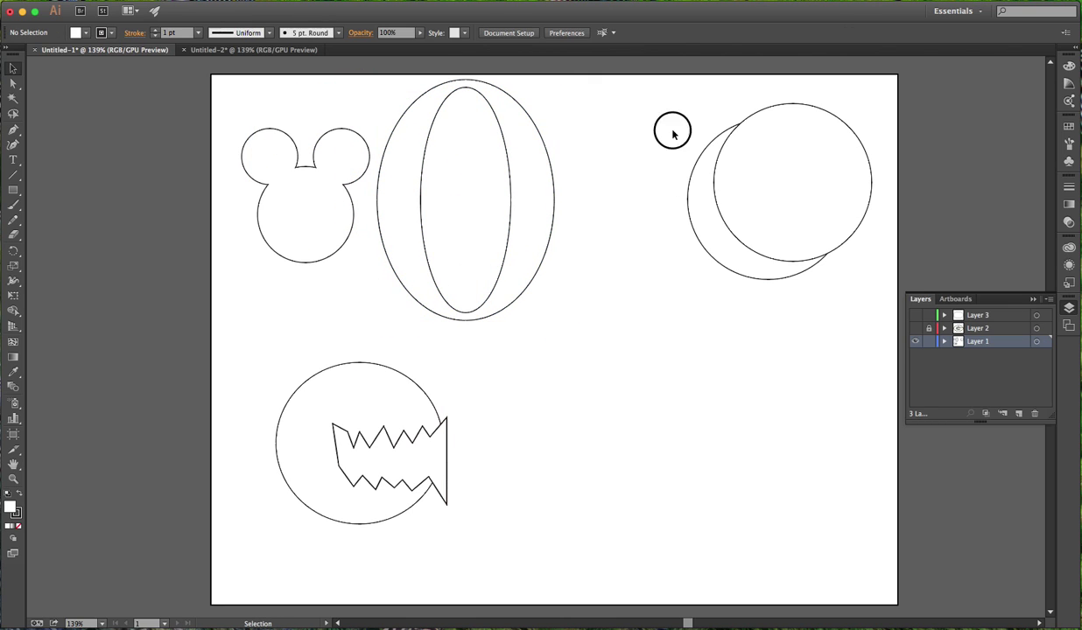
pyautogui.moveTo(671, 128); pyautogui.dragTo(797, 282)
pyautogui.moveTo(758, 222); pyautogui.dragTo(689, 222)
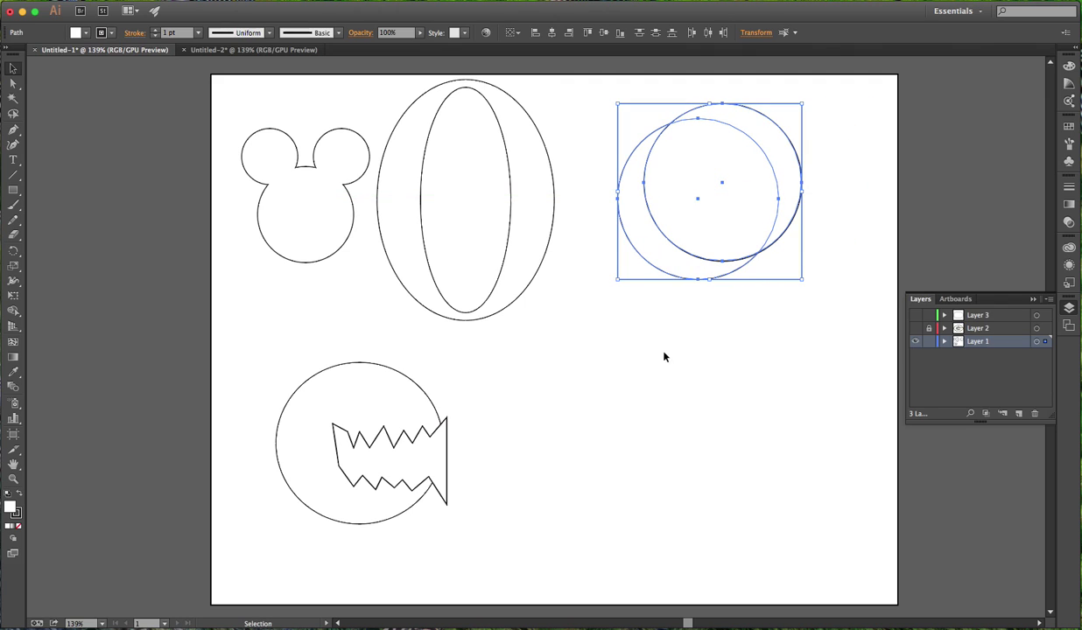
pyautogui.click(727, 344)
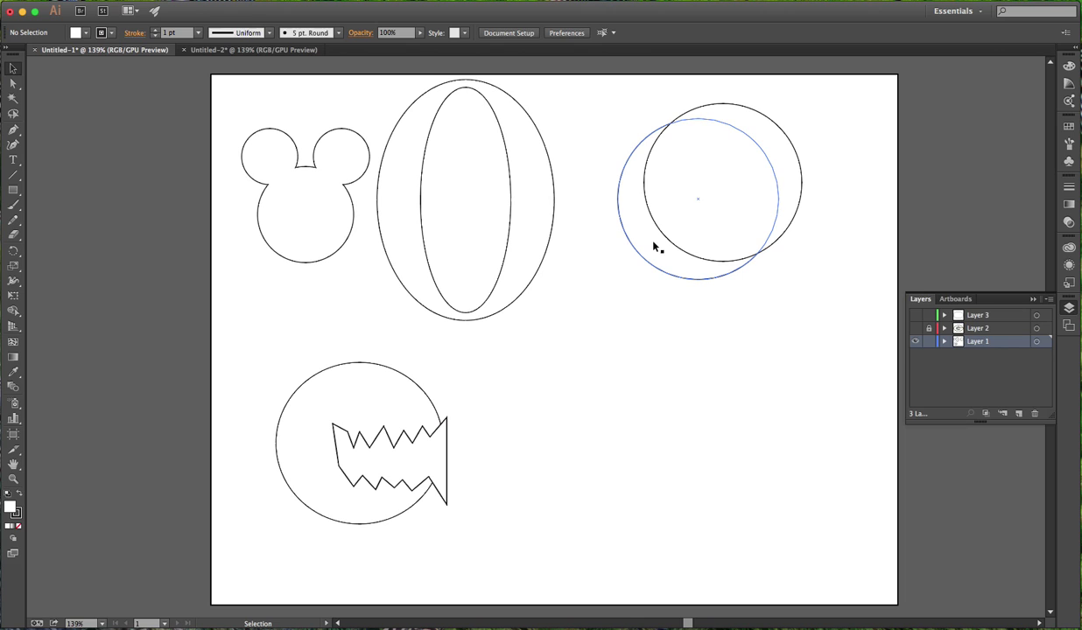
pyautogui.moveTo(818, 306); pyautogui.dragTo(615, 132)
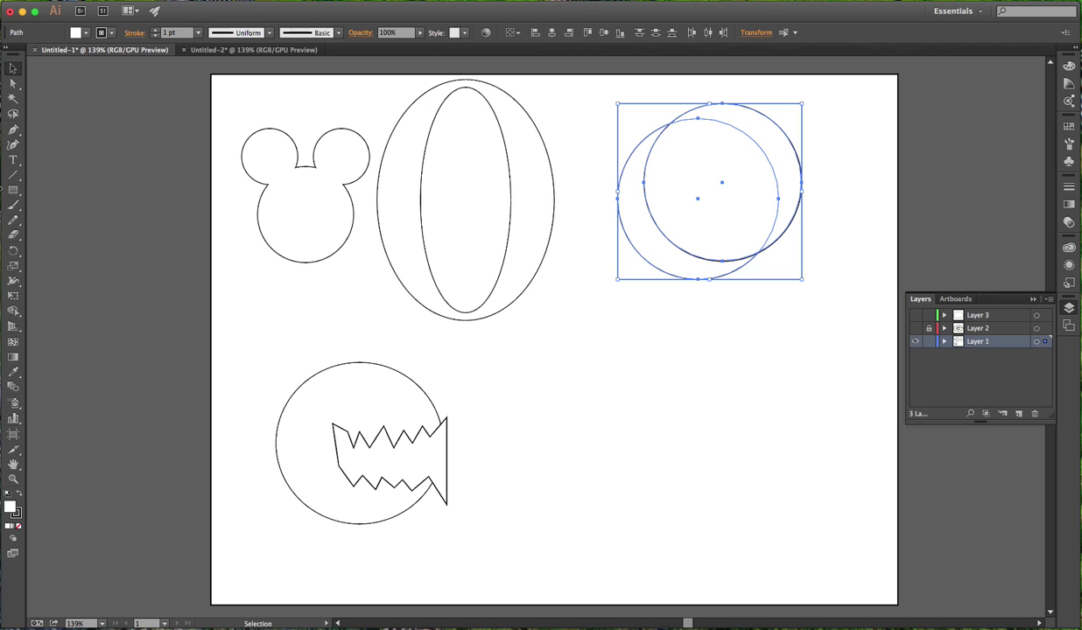
# Step: Trim the circles to a crescent with Shape Builder and nudge it up and right
pyautogui.click(13, 313)
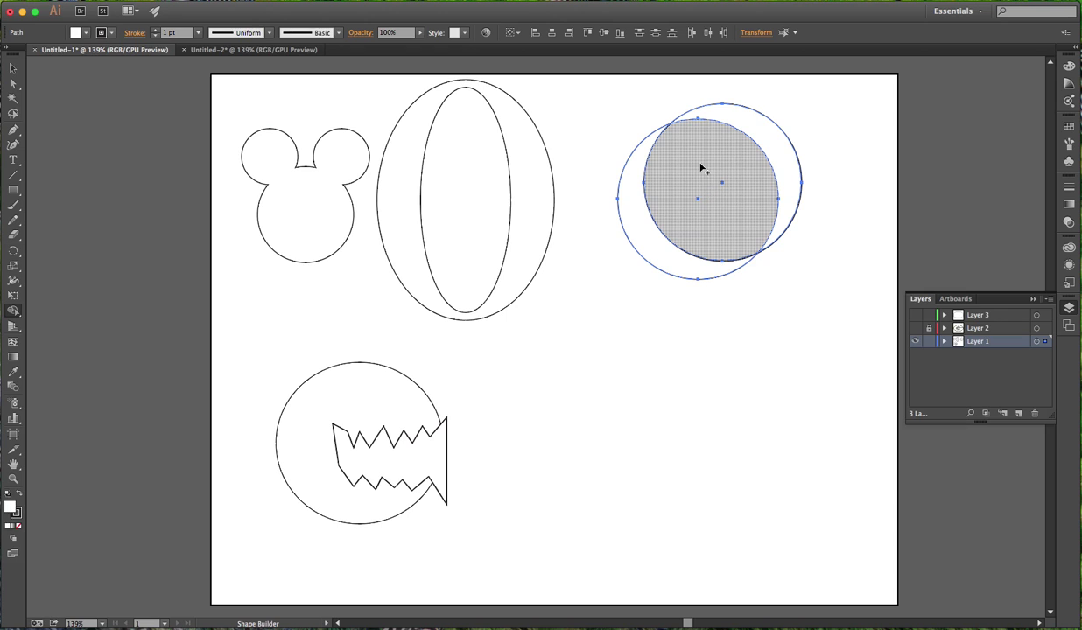
pyautogui.click(701, 167)
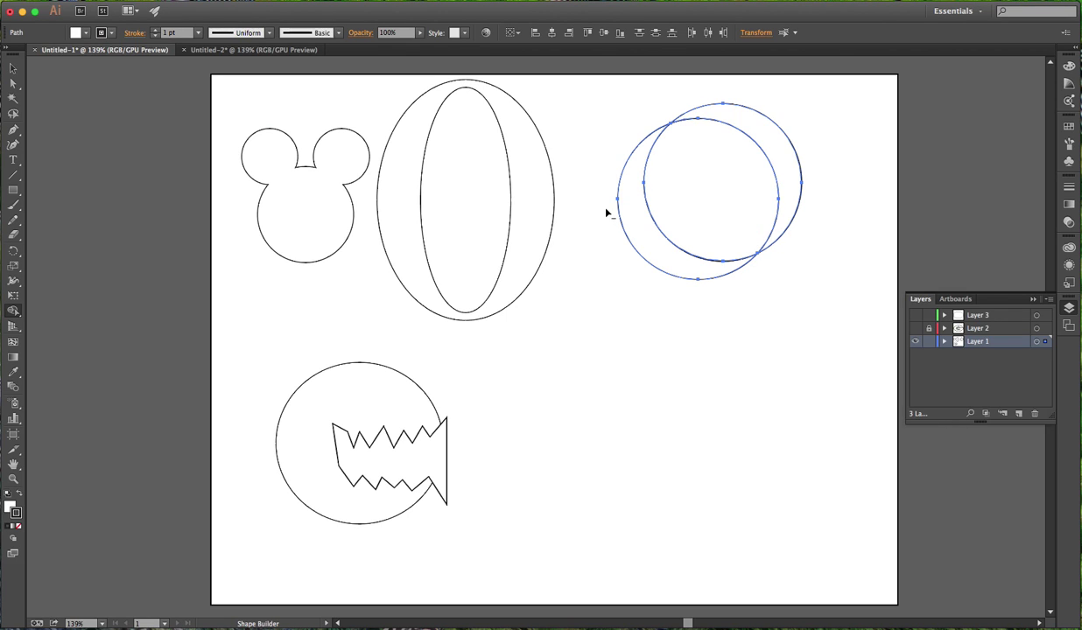
pyautogui.keyDown('alt'); pyautogui.click(754, 166); pyautogui.keyUp('alt')
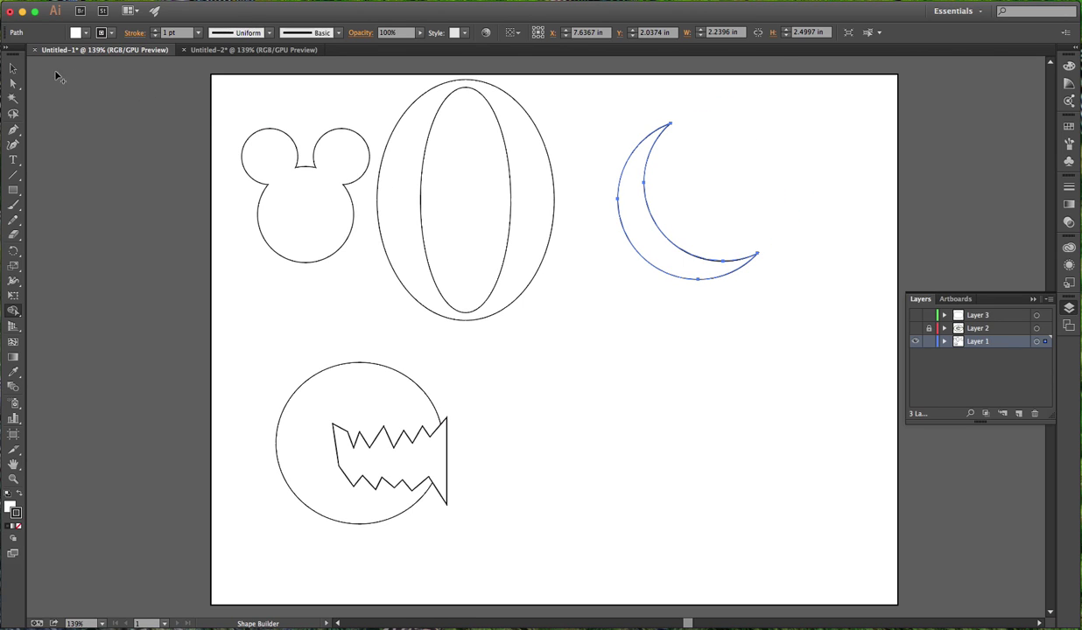
pyautogui.click(13, 68)
pyautogui.click(640, 370)
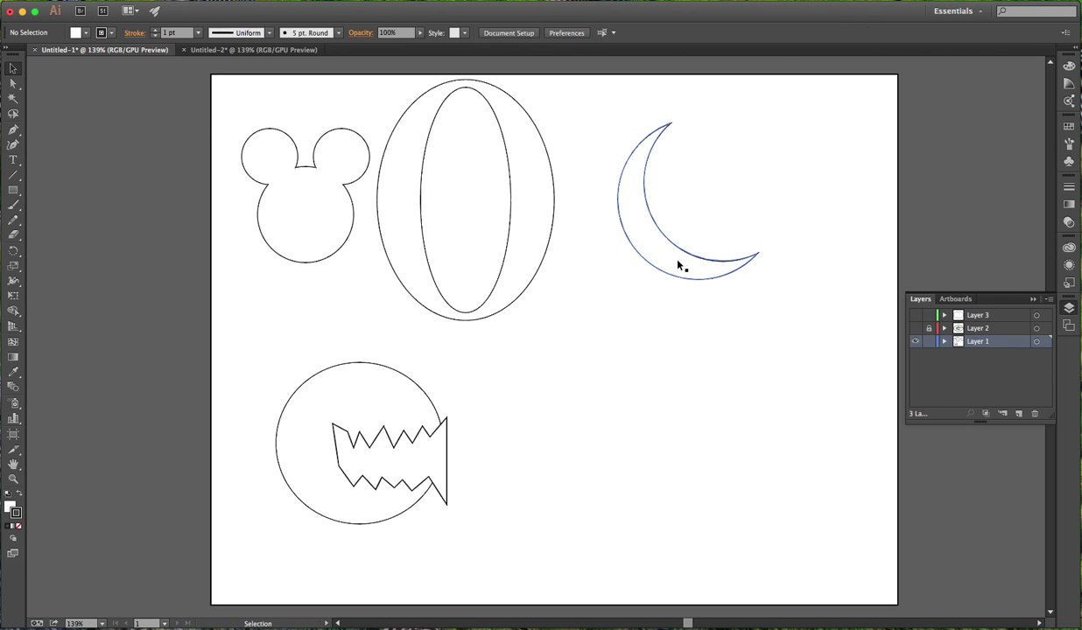
pyautogui.moveTo(681, 266); pyautogui.dragTo(709, 256)
# Step: Move the monster circle toward the centre and delete its teeth and right sliver with Shape Builder
pyautogui.moveTo(266, 382); pyautogui.dragTo(577, 549)
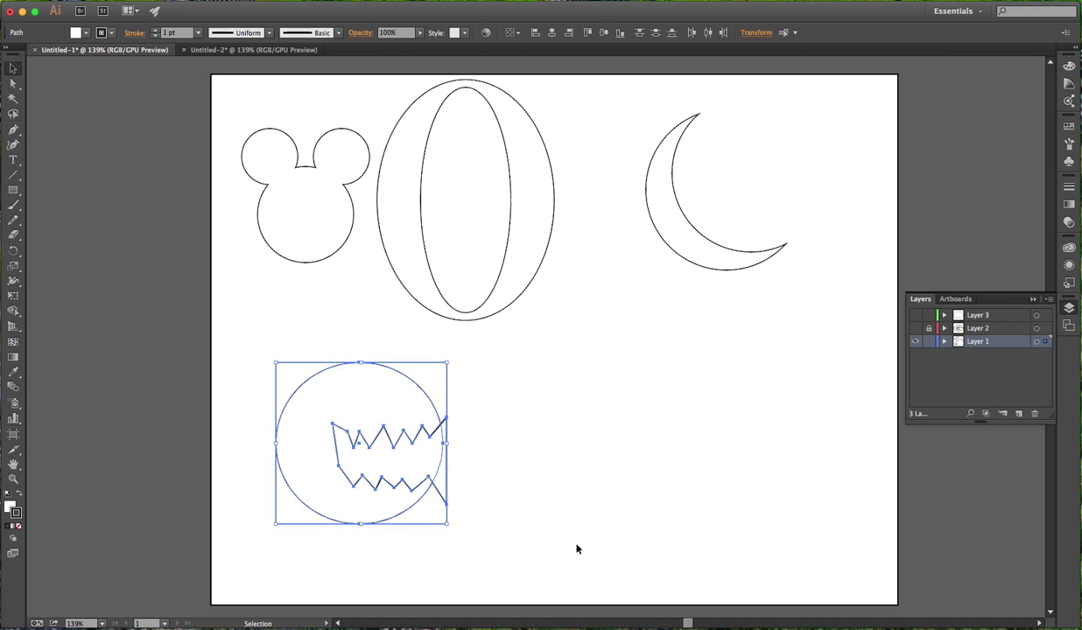
pyautogui.moveTo(370, 415); pyautogui.dragTo(558, 392)
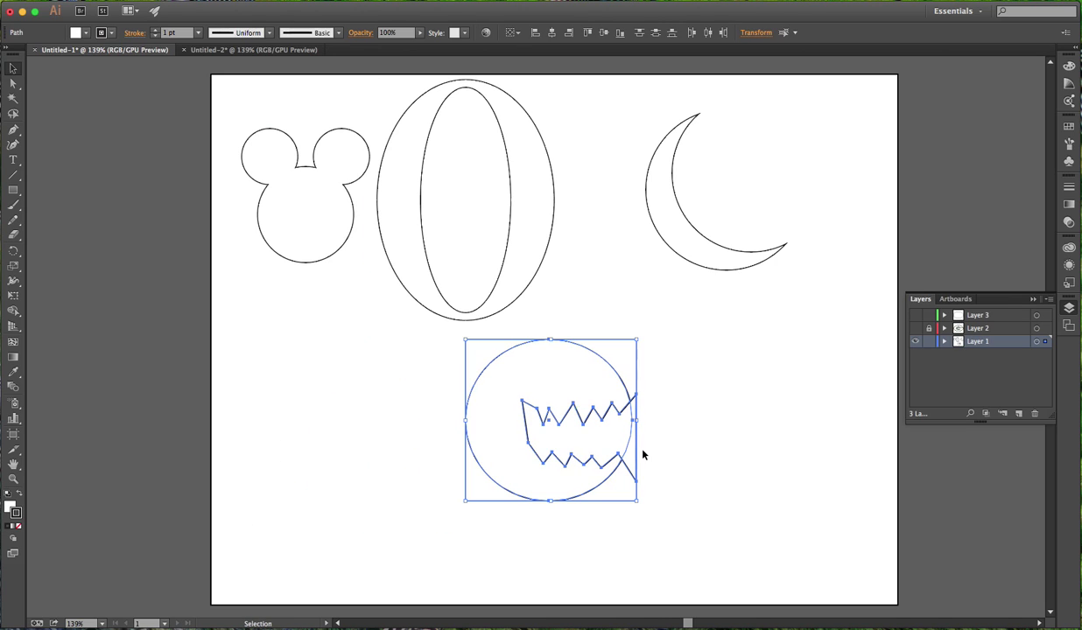
pyautogui.click(14, 311)
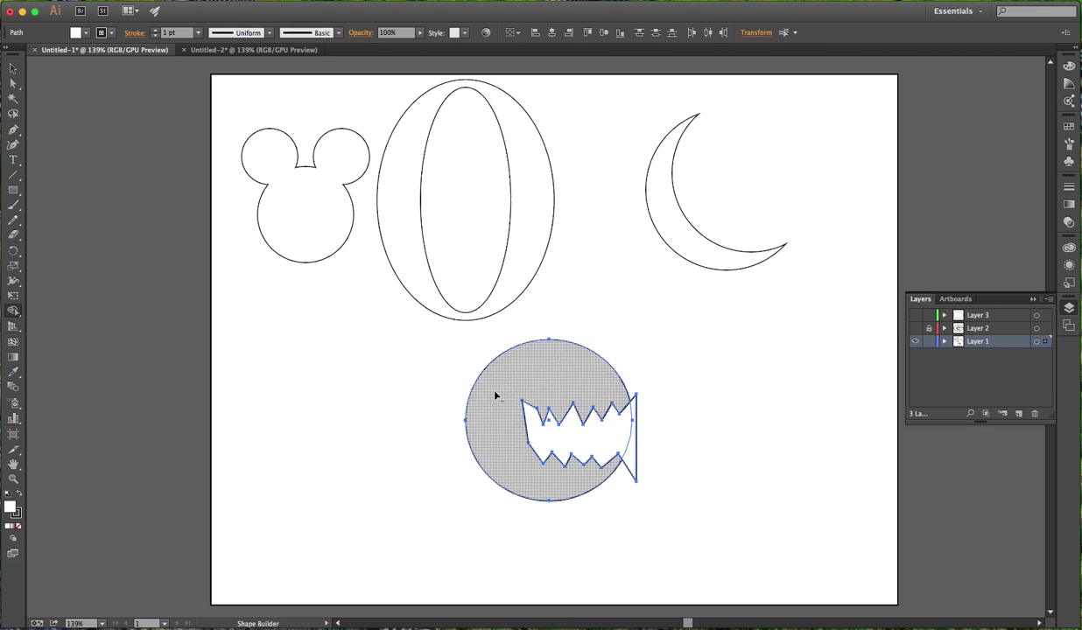
pyautogui.scroll(1, 599, 436)
pyautogui.keyDown('alt'); pyautogui.click(598, 435); pyautogui.keyUp('alt')
pyautogui.keyDown('alt'); pyautogui.click(632, 449); pyautogui.keyUp('alt')
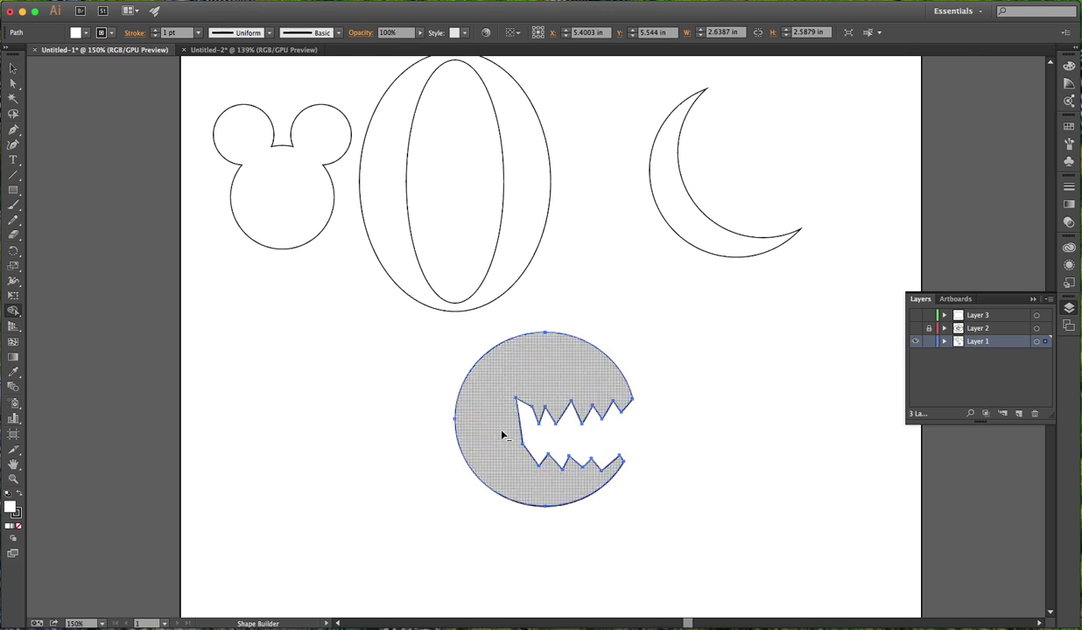
# Step: Drag the chomping shape to the page's left edge and reveal Layer 2's G logo
pyautogui.click(13, 69)
pyautogui.click(132, 281)
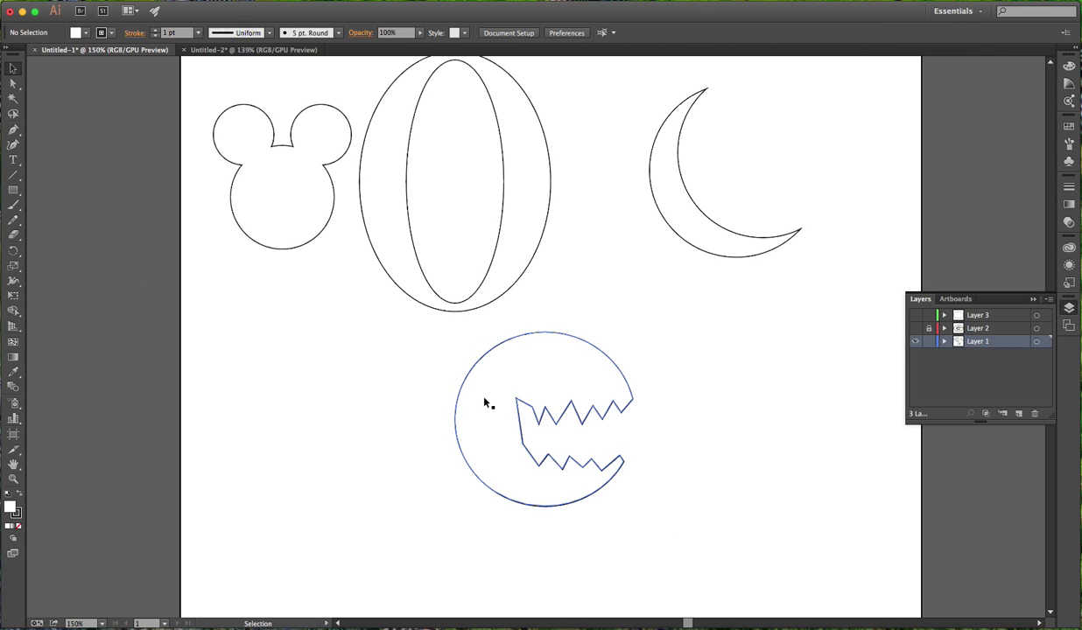
pyautogui.moveTo(519, 379); pyautogui.dragTo(125, 362)
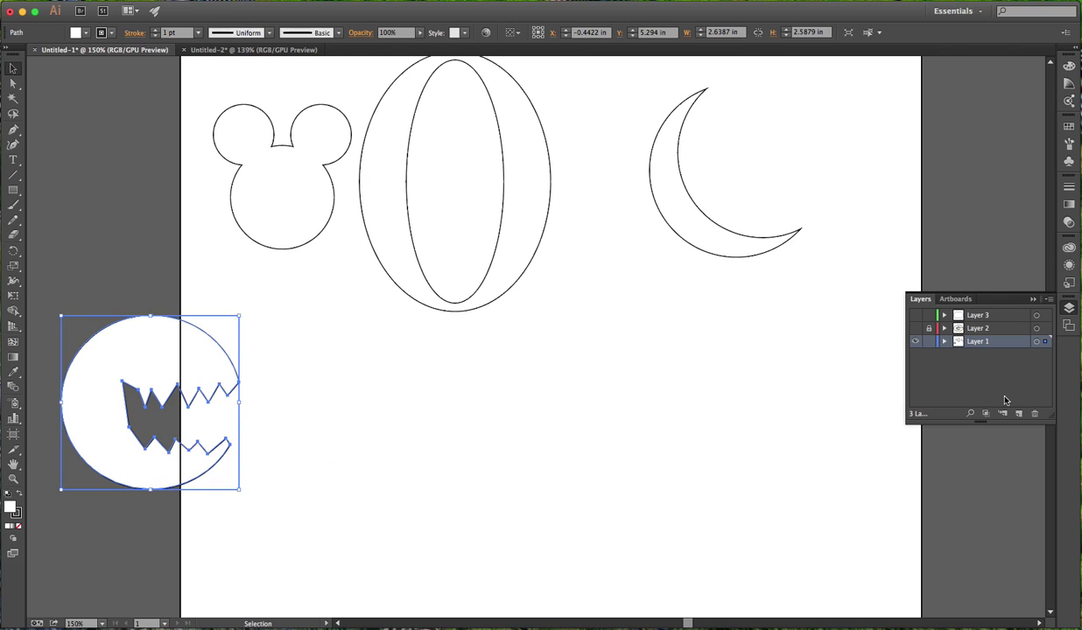
pyautogui.click(916, 328)
pyautogui.moveTo(950, 515); pyautogui.dragTo(835, 465)
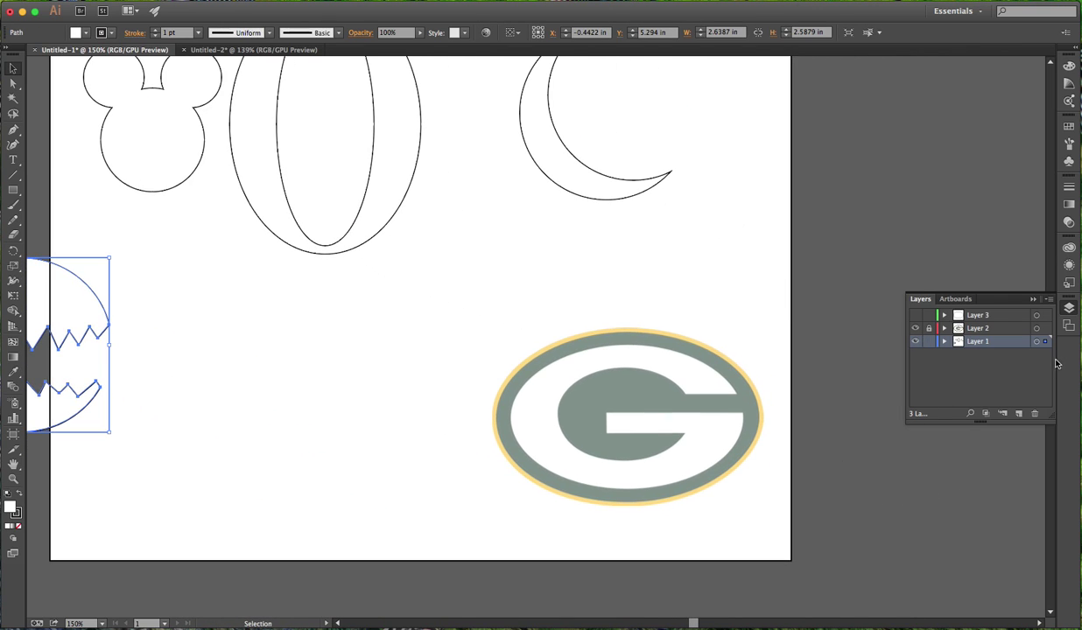
# Step: Make Layer 3 active and visible, showing the outer ellipse outline
pyautogui.click(990, 316)
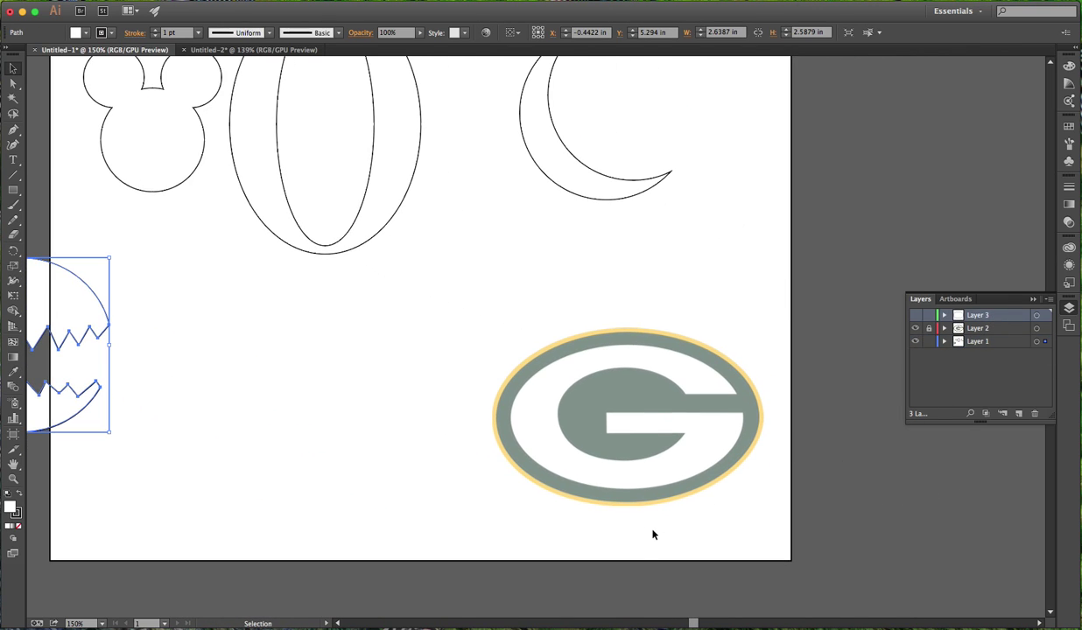
pyautogui.click(916, 316)
pyautogui.click(663, 382)
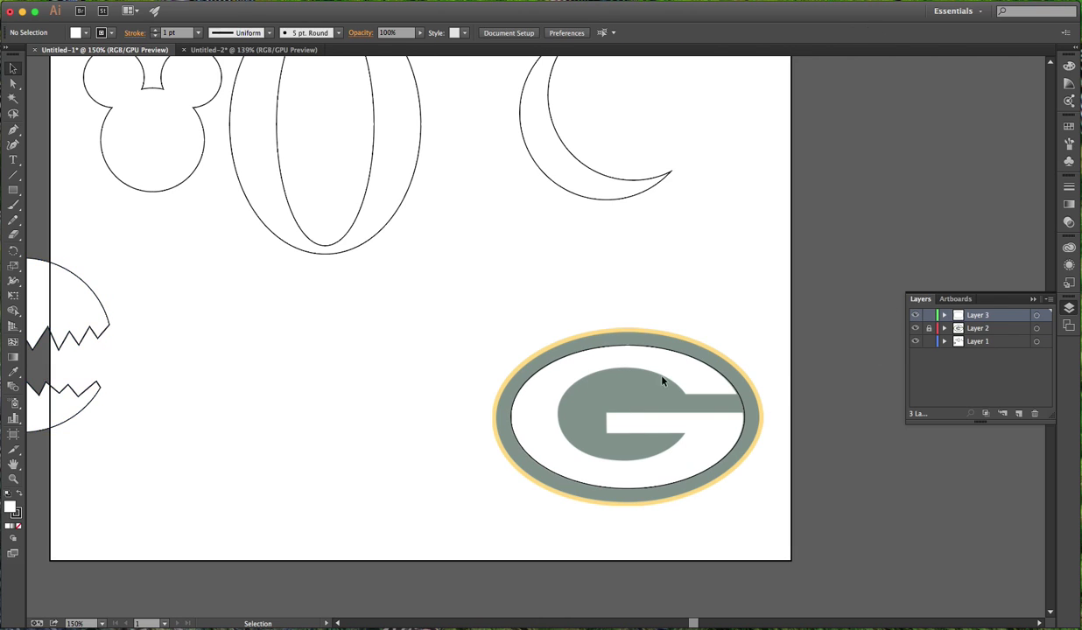
pyautogui.click(945, 316)
pyautogui.click(944, 316)
# Step: Draw an ellipse over the G's inner grey oval and set its fill to None
pyautogui.click(13, 190)
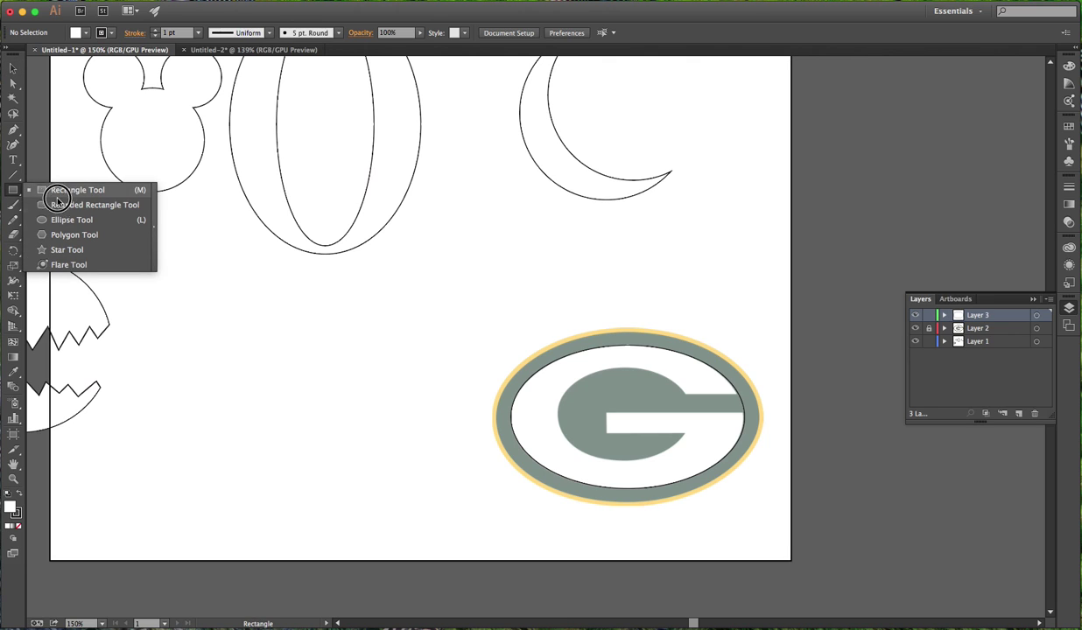
pyautogui.click(64, 220)
pyautogui.moveTo(570, 386); pyautogui.dragTo(688, 461)
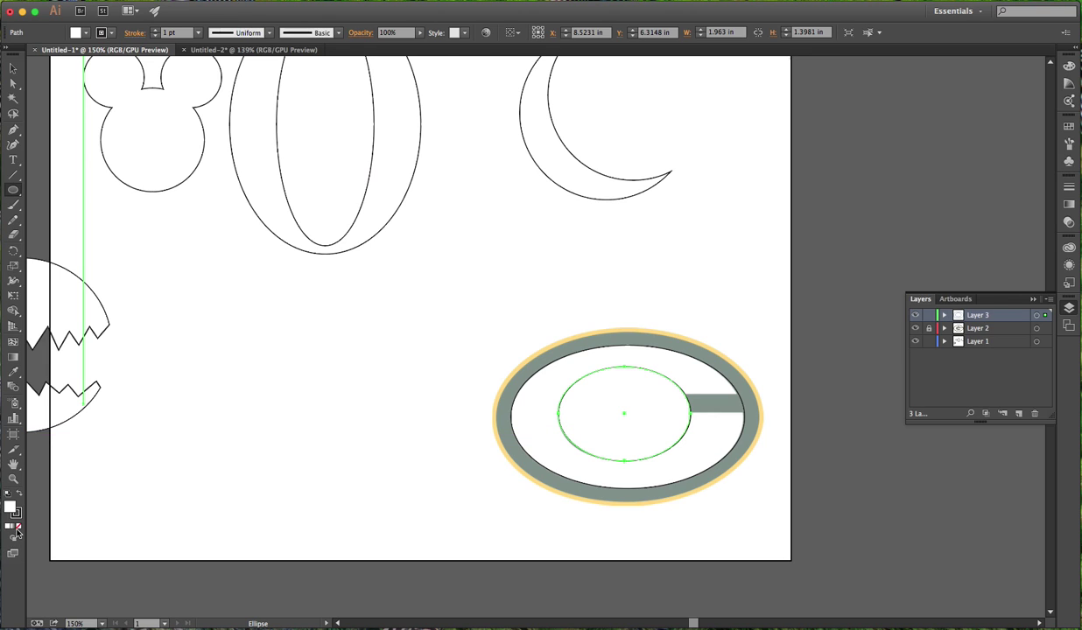
pyautogui.click(18, 525)
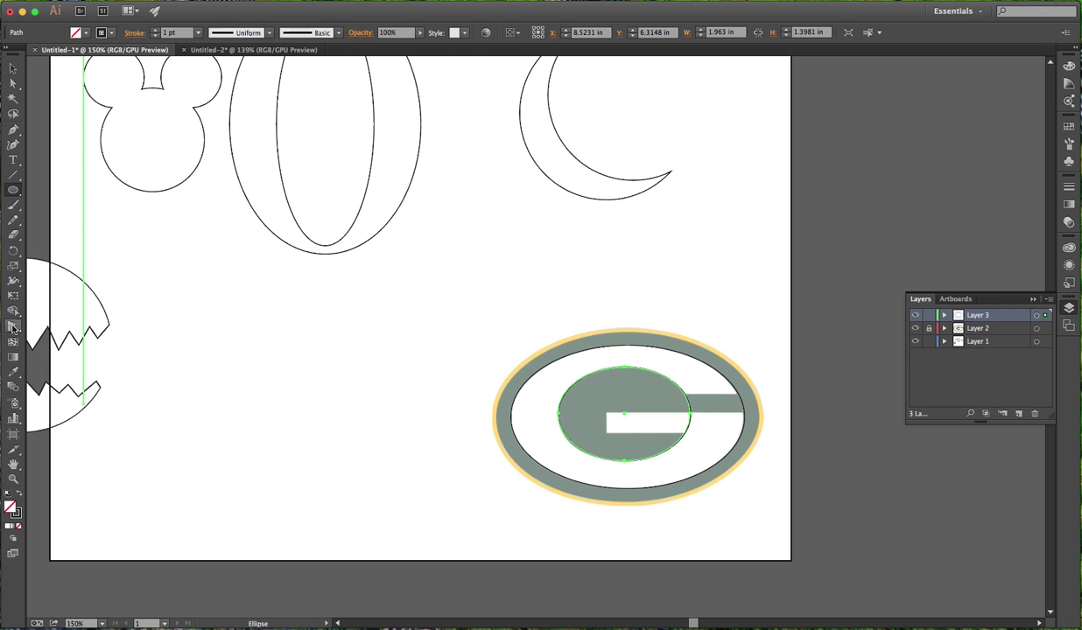
pyautogui.click(13, 191)
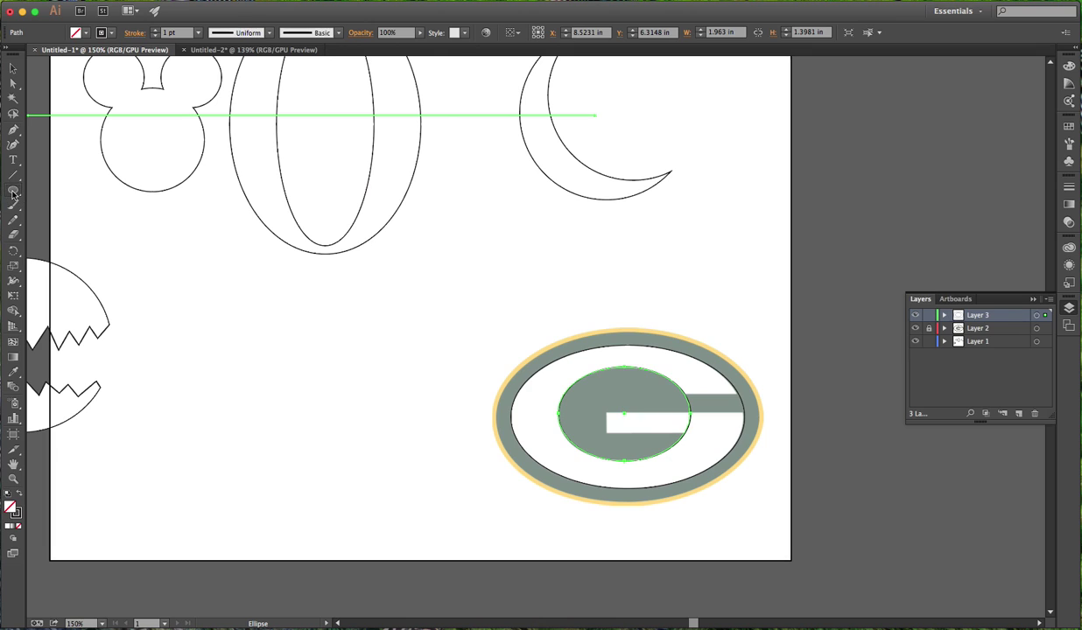
pyautogui.click(13, 68)
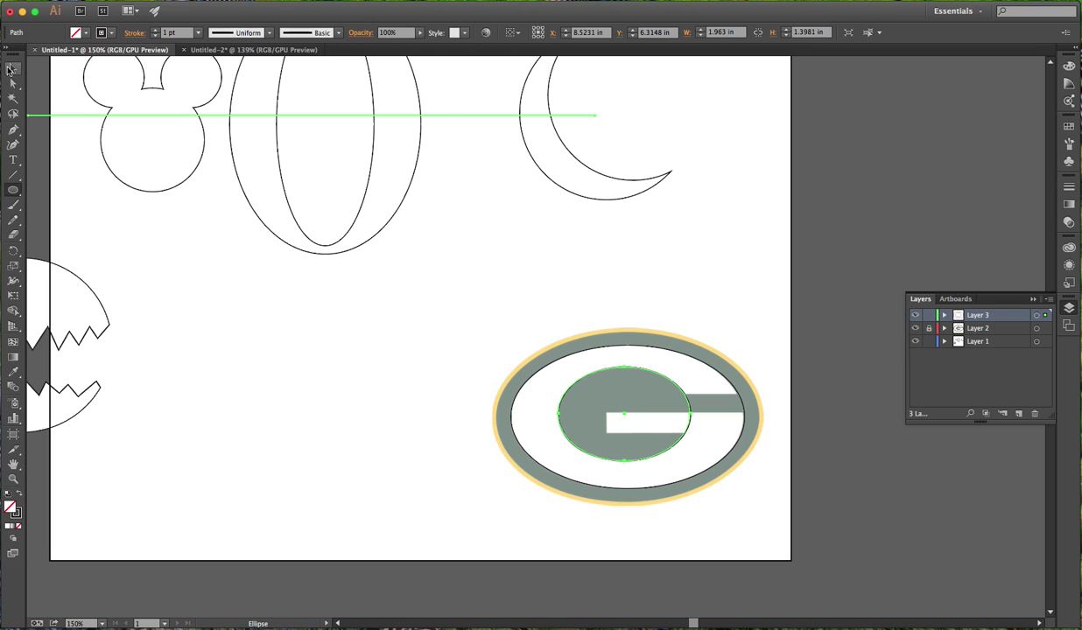
# Step: Fill both ellipses white and cut the inner oval out with Shape Builder, forming a ring
pyautogui.keyDown('shift'); pyautogui.click(699, 382); pyautogui.keyUp('shift')
pyautogui.press('d')
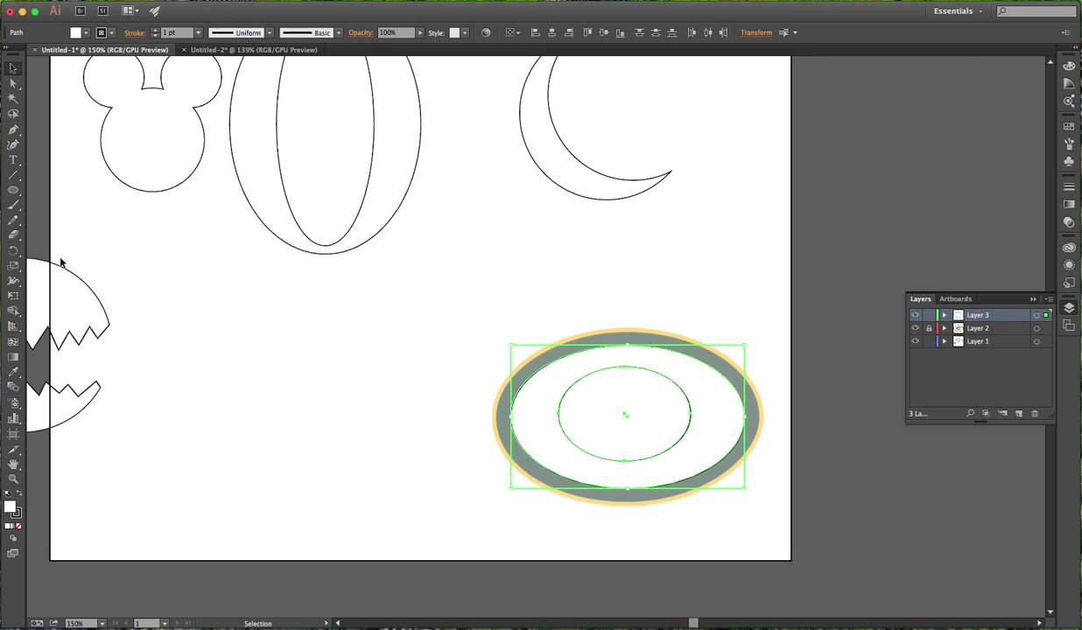
pyautogui.click(13, 311)
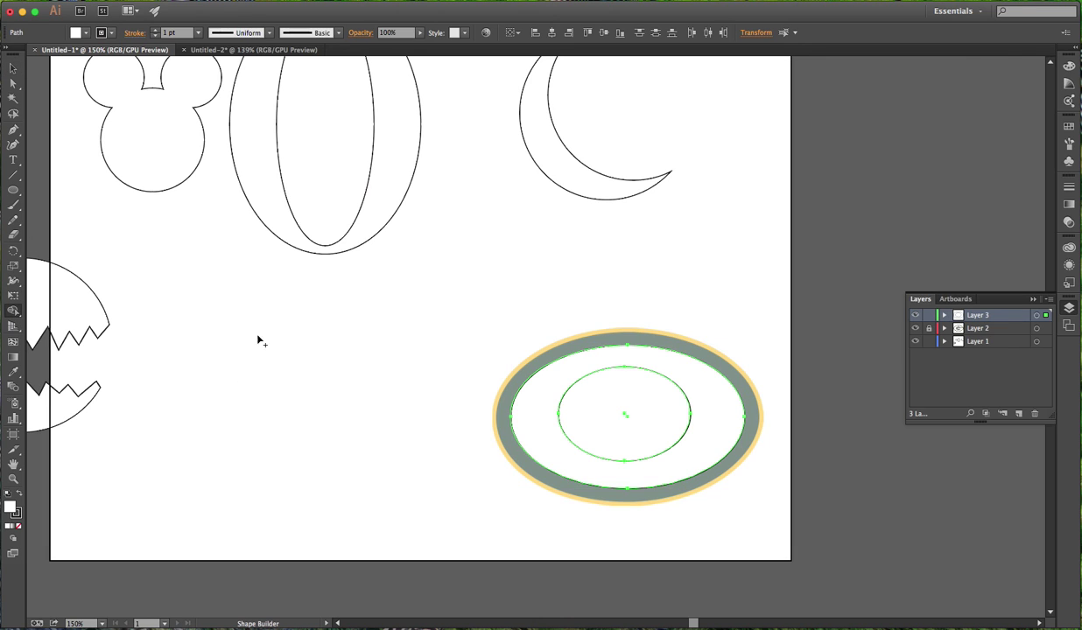
pyautogui.click(567, 412)
pyautogui.click(13, 69)
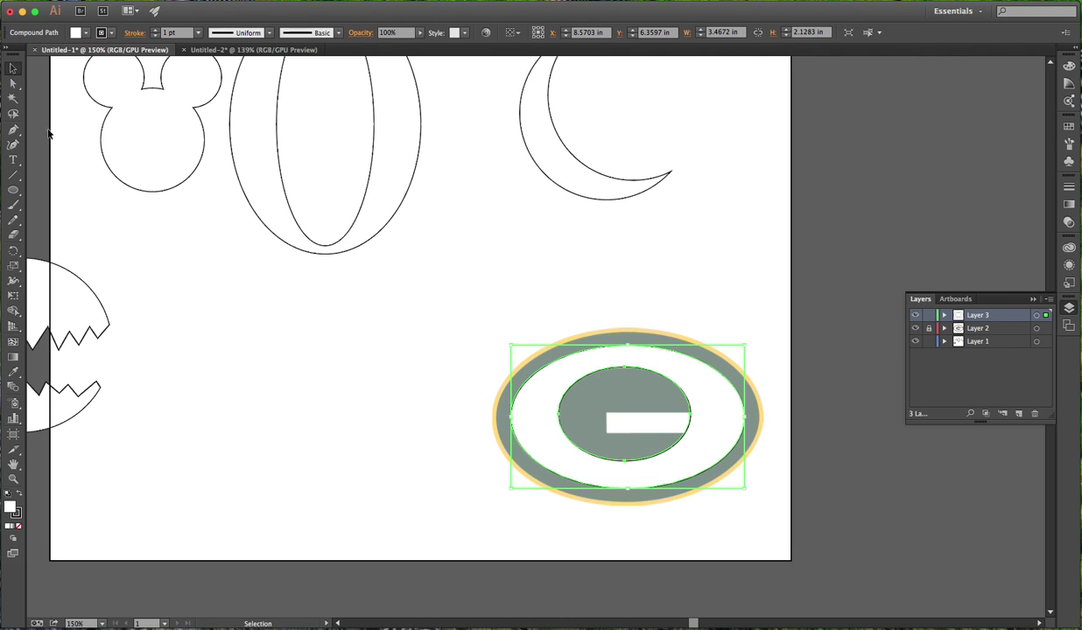
# Step: Set the ring's fill to None and deselect everything
pyautogui.click(429, 411)
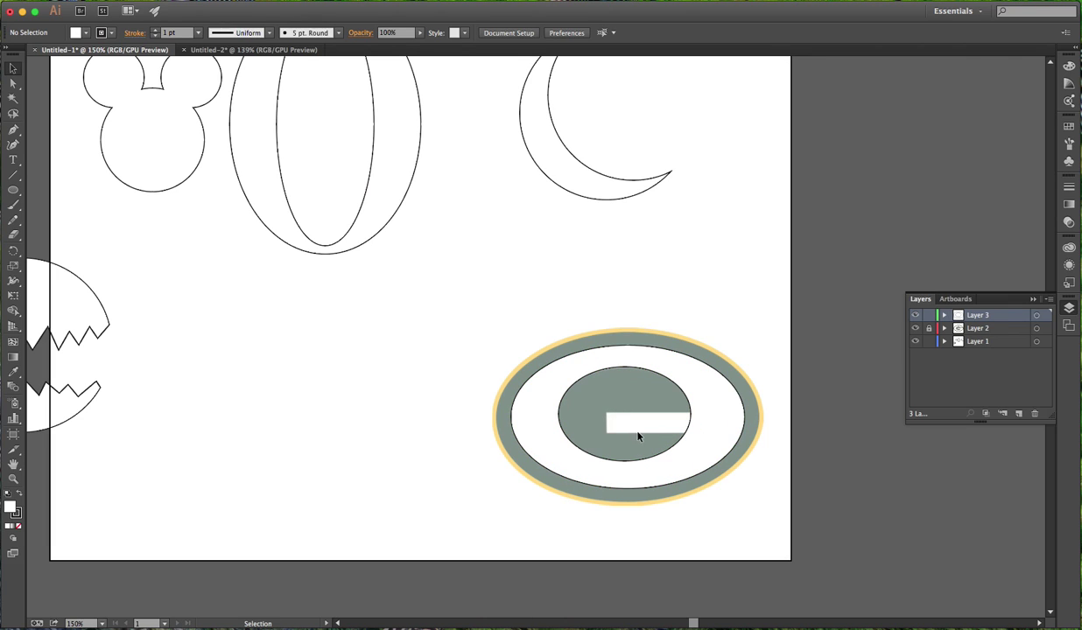
pyautogui.click(689, 392)
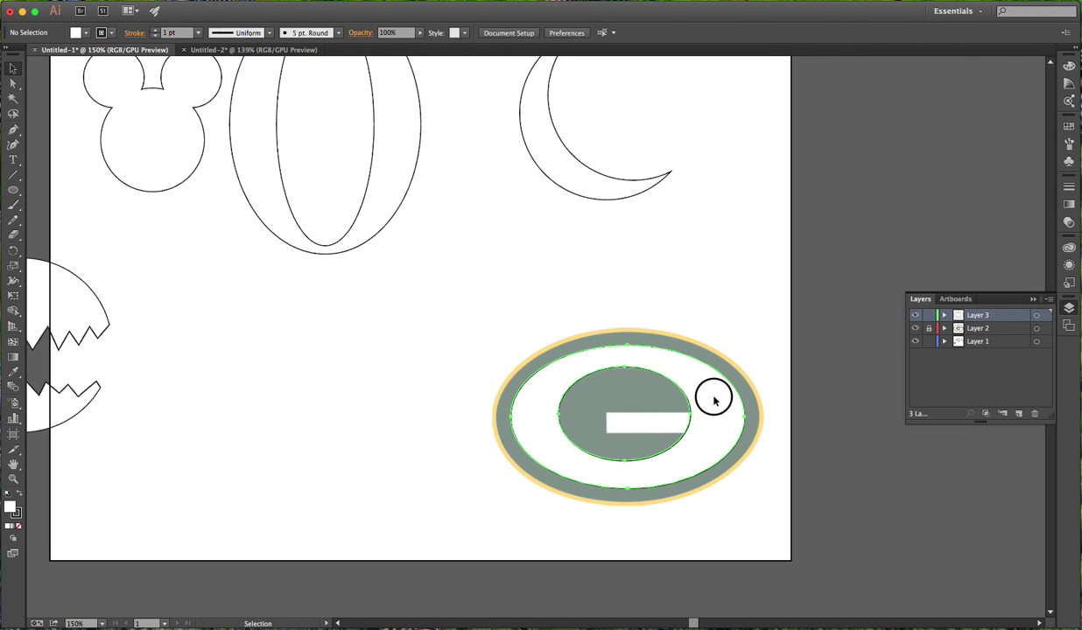
pyautogui.click(19, 526)
pyautogui.click(252, 480)
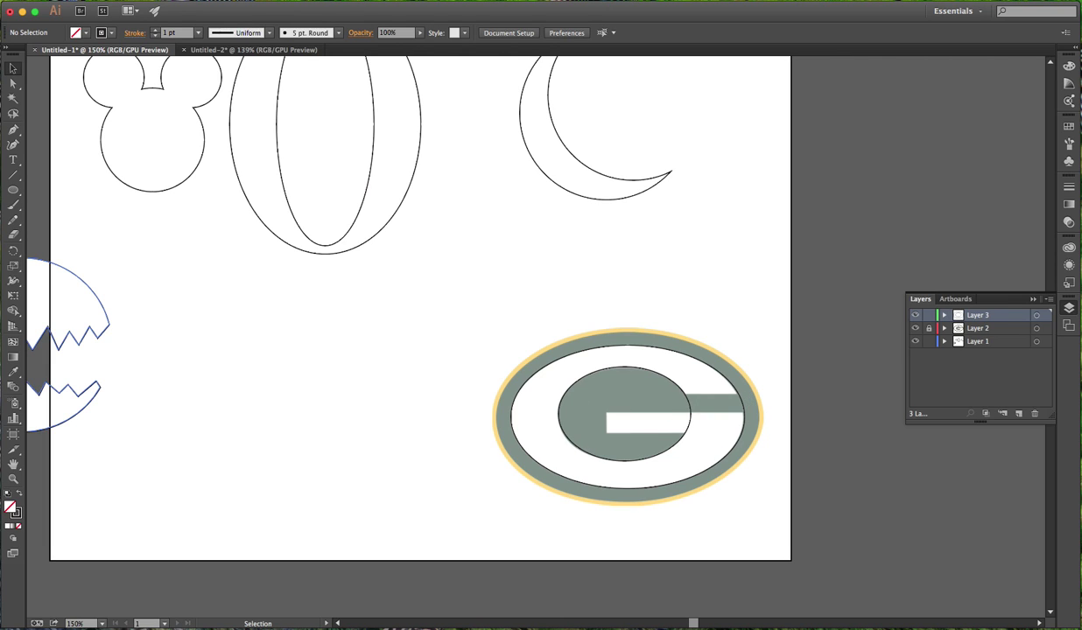
# Step: Draw a rectangle over the G's right arm and merge it into the ring with Shape Builder
pyautogui.click(14, 191)
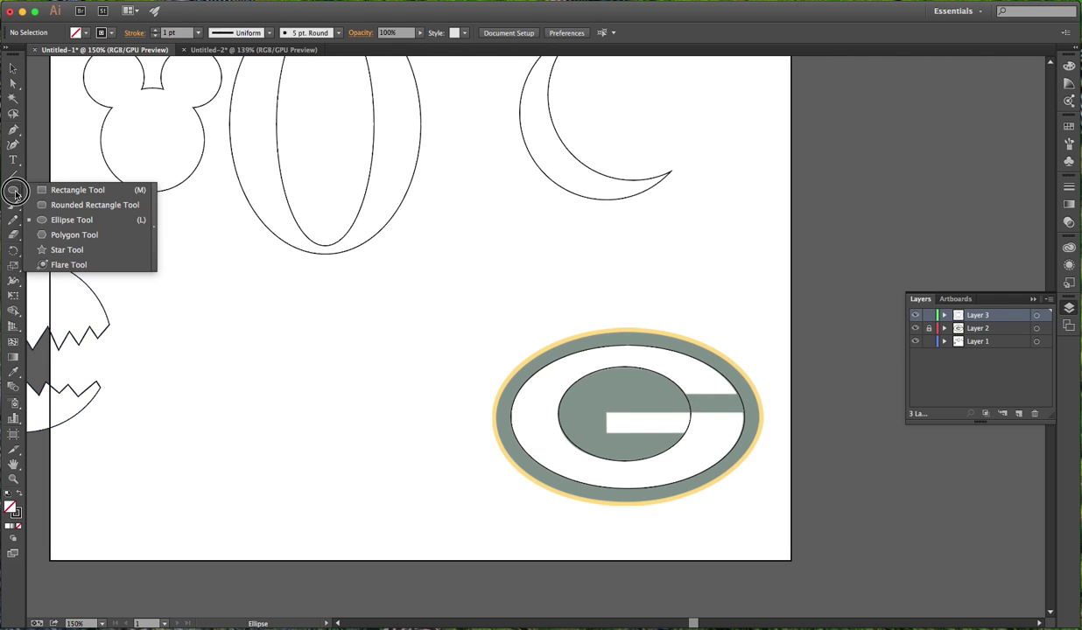
pyautogui.click(75, 191)
pyautogui.moveTo(660, 396); pyautogui.dragTo(753, 413)
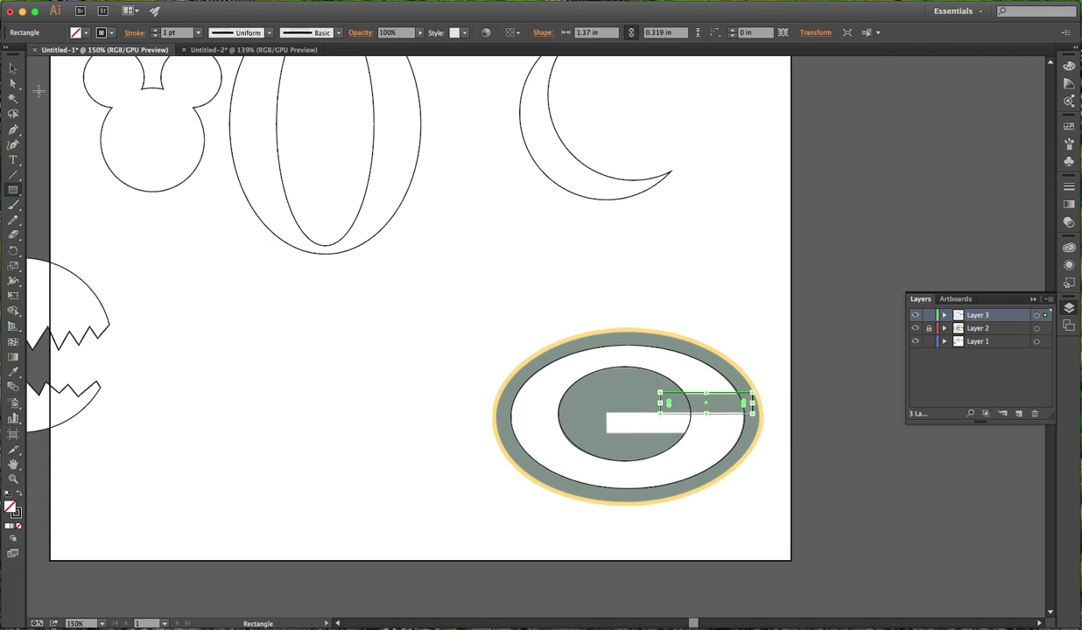
pyautogui.click(13, 68)
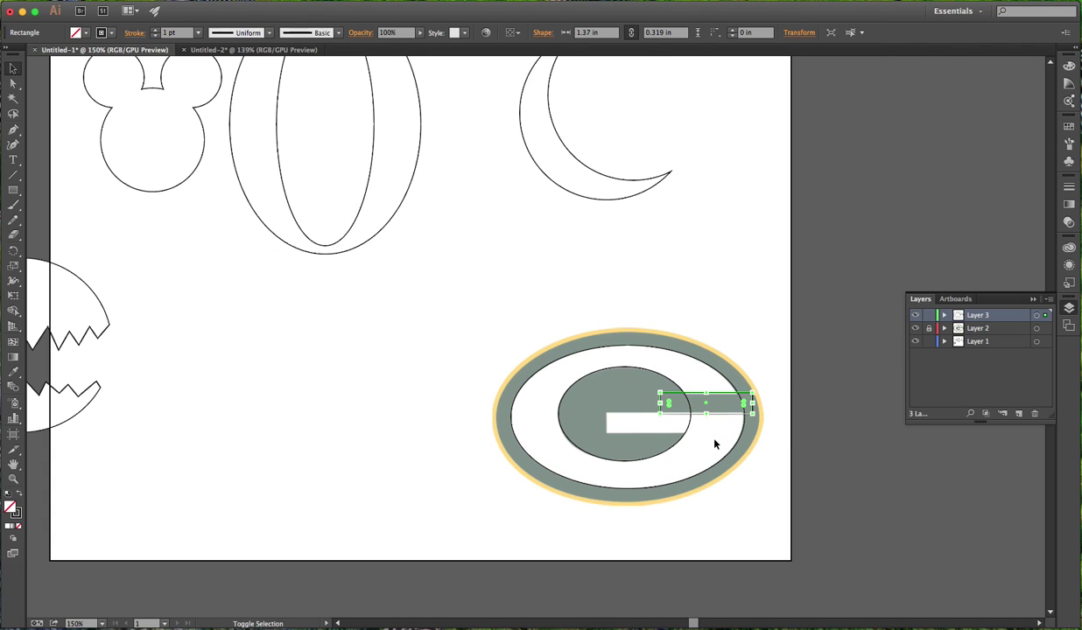
pyautogui.click(680, 445)
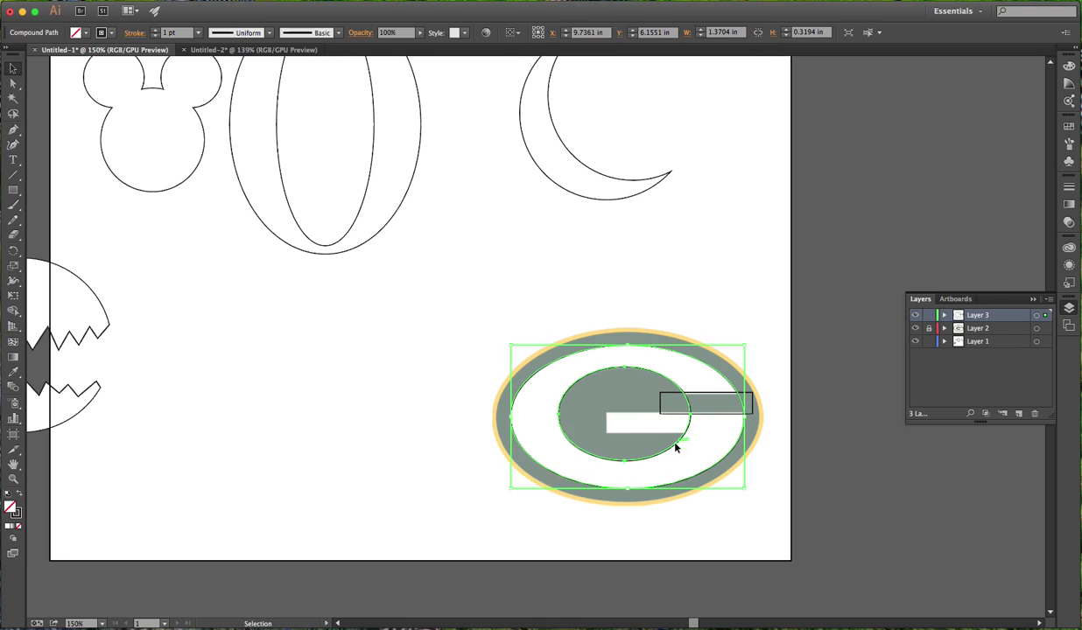
pyautogui.keyDown('shift'); pyautogui.click(713, 408); pyautogui.keyUp('shift')
pyautogui.hotkey('shift', 'm')
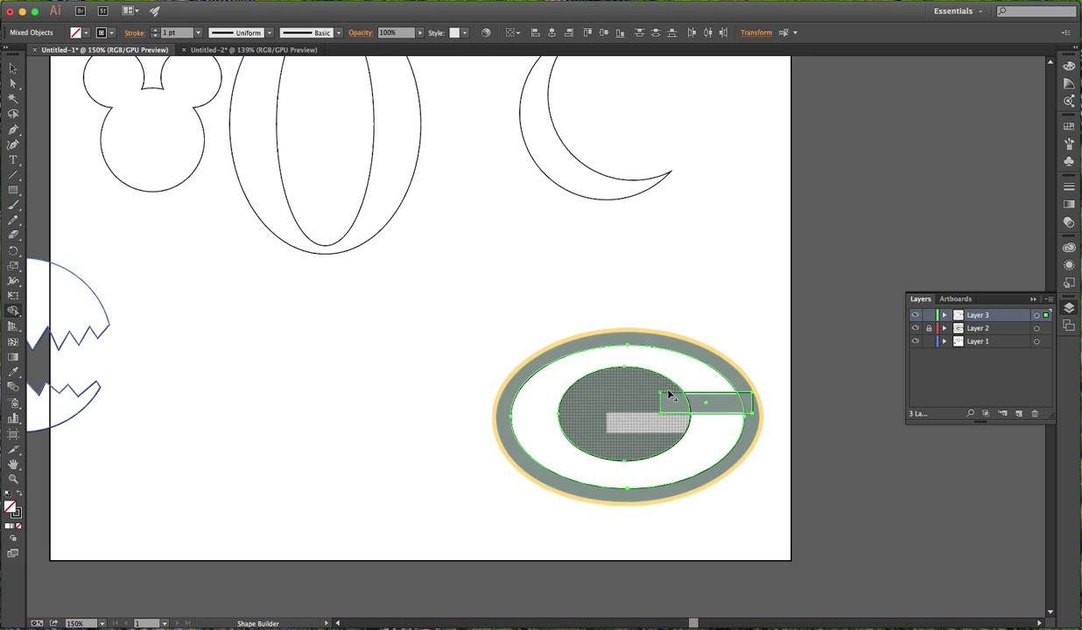
pyautogui.click(647, 378)
pyautogui.click(745, 404)
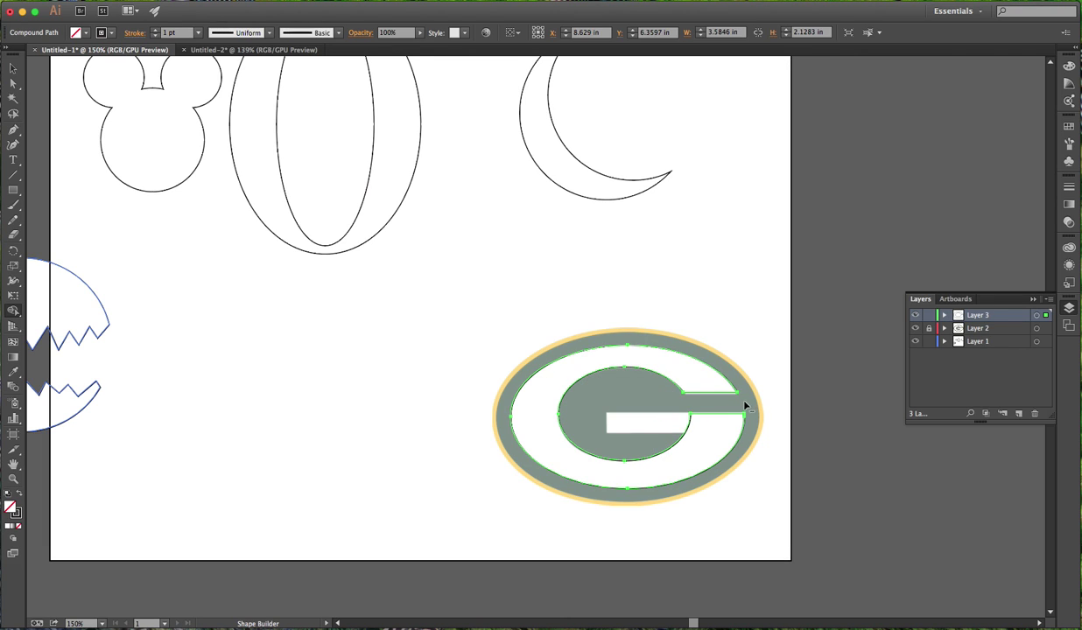
# Step: Draw a thin rectangle along the G's crossbar and merge its regions with Shape Builder
pyautogui.click(13, 68)
pyautogui.click(259, 322)
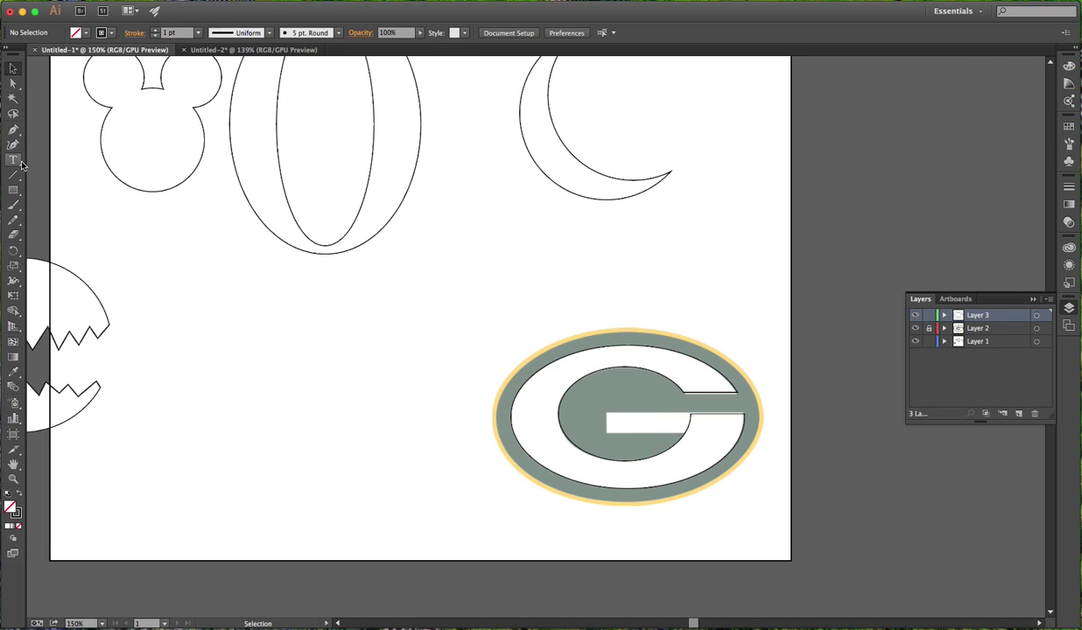
pyautogui.click(13, 190)
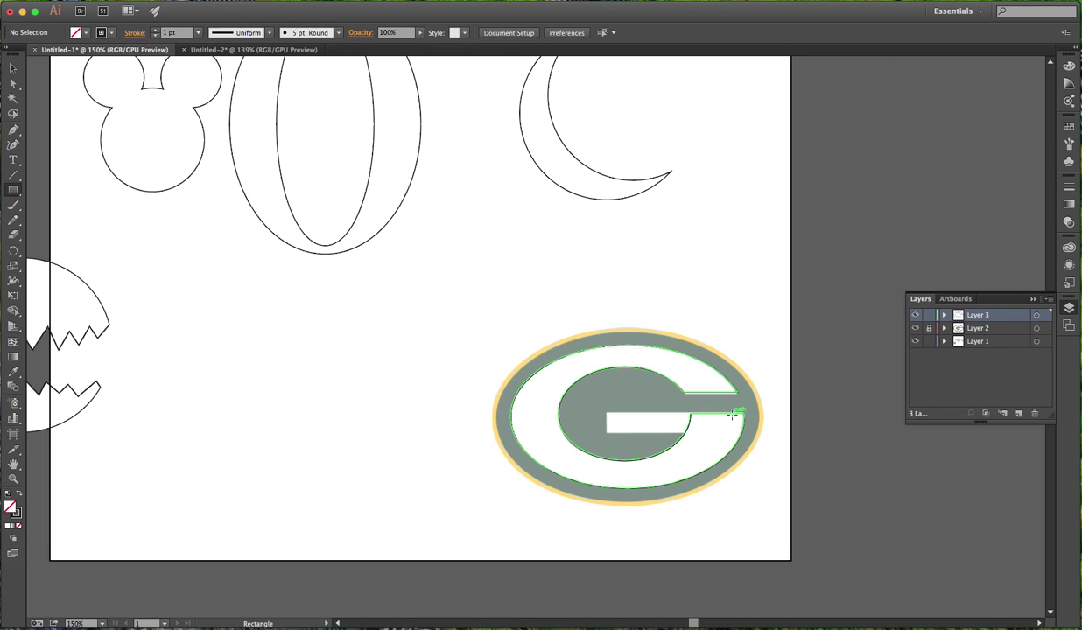
pyautogui.moveTo(732, 415); pyautogui.dragTo(608, 431)
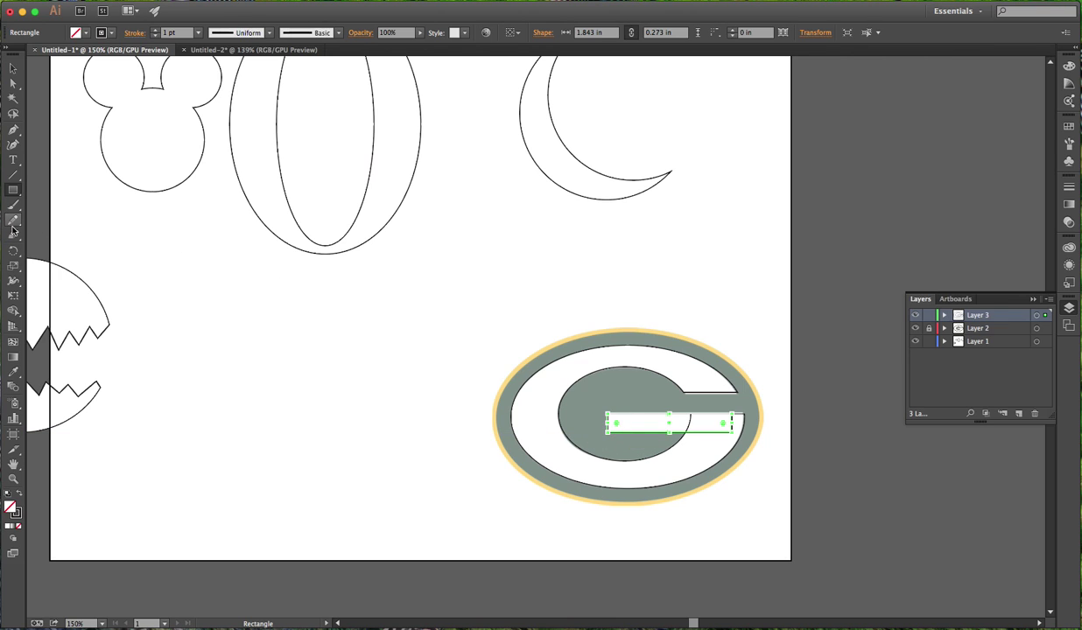
pyautogui.hotkey('shift', 'm')
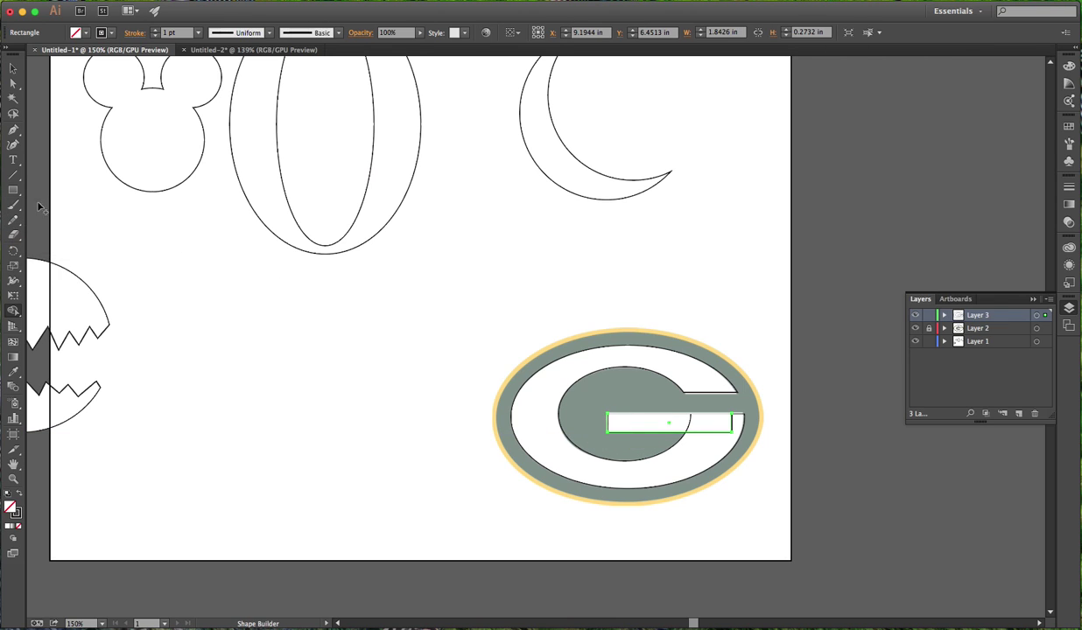
pyautogui.moveTo(648, 425); pyautogui.dragTo(734, 429)
# Step: Select the G outline with the crossbar and merge them into one G shape
pyautogui.click(12, 70)
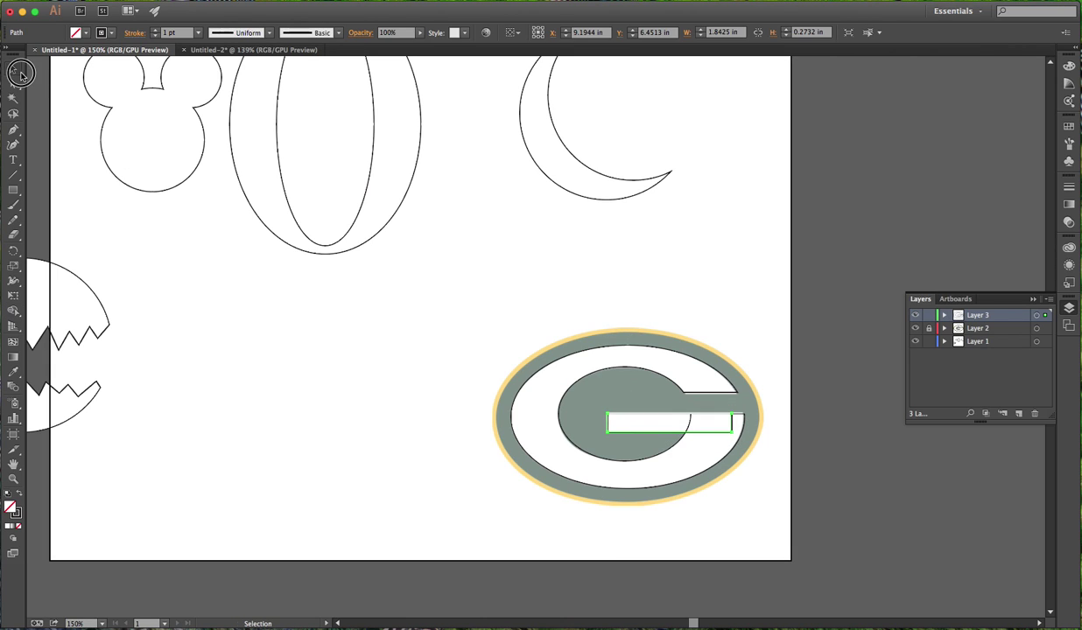
pyautogui.keyDown('shift'); pyautogui.click(672, 378); pyautogui.keyUp('shift')
pyautogui.keyDown('shift'); pyautogui.click(675, 420); pyautogui.keyUp('shift')
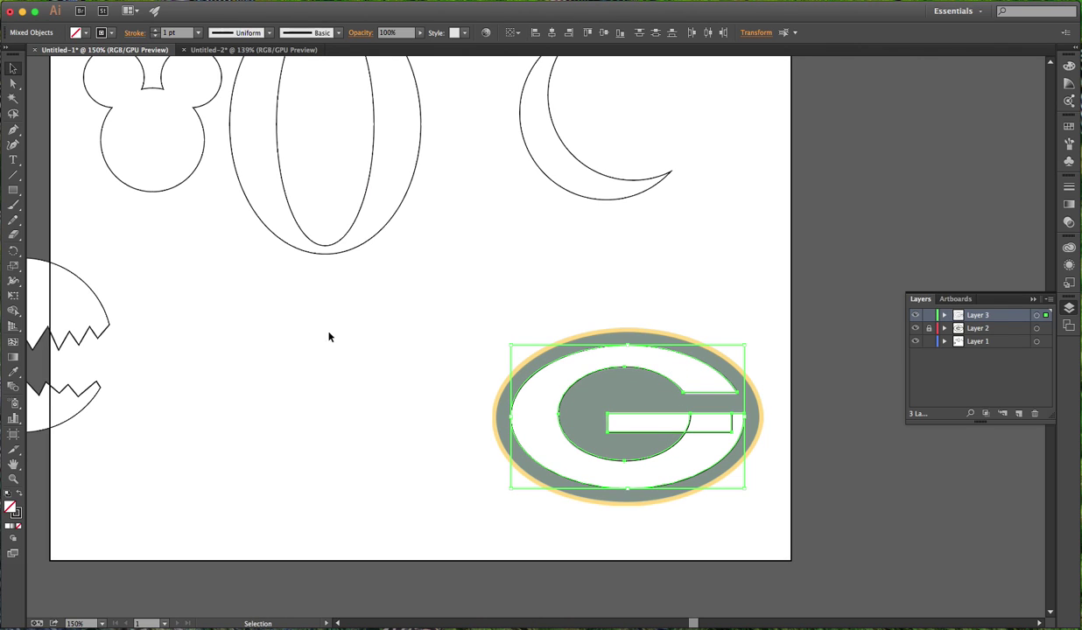
pyautogui.hotkey('shift', 'm')
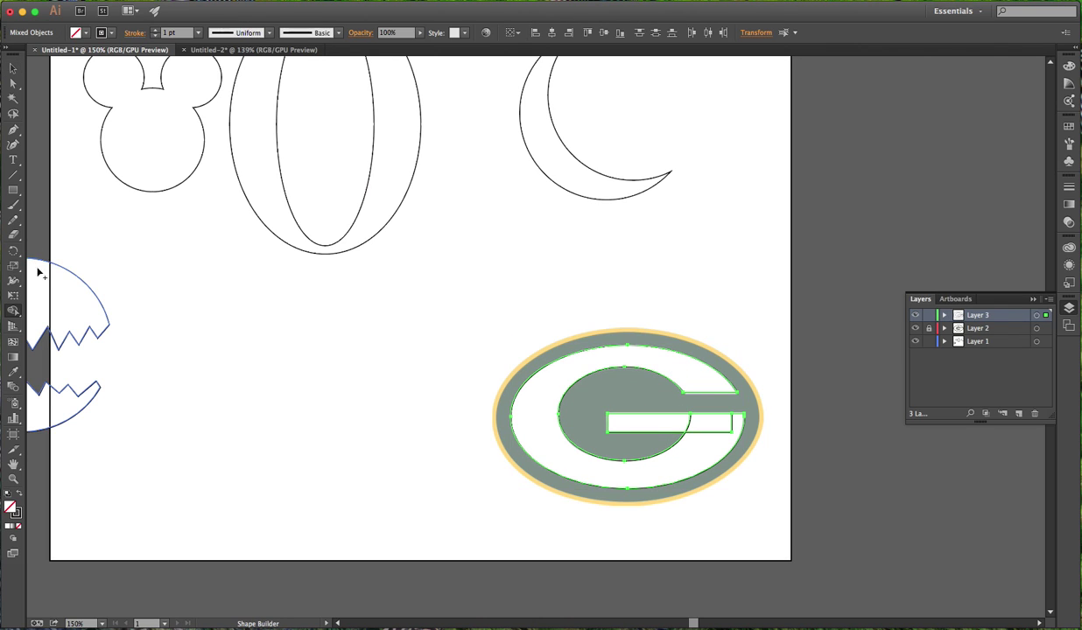
pyautogui.moveTo(650, 429)
pyautogui.mouseDown()
pyautogui.moveTo(688, 423)
pyautogui.moveTo(715, 449)
pyautogui.mouseUp()
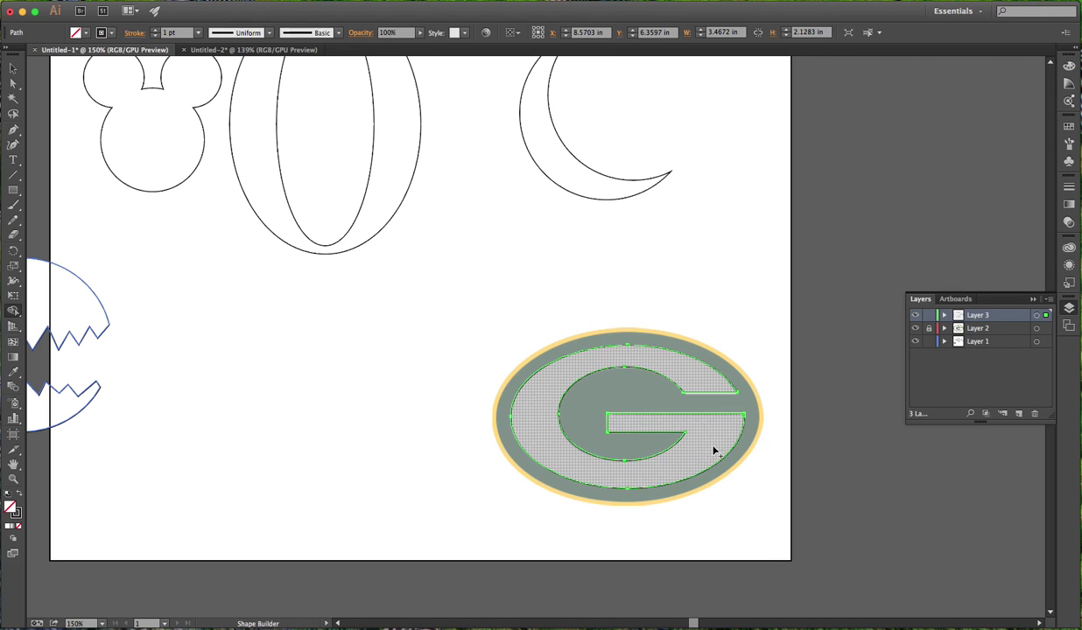
pyautogui.click(13, 68)
# Step: Option-drag a copy of the finished G outline to the left of the logo
pyautogui.click(318, 327)
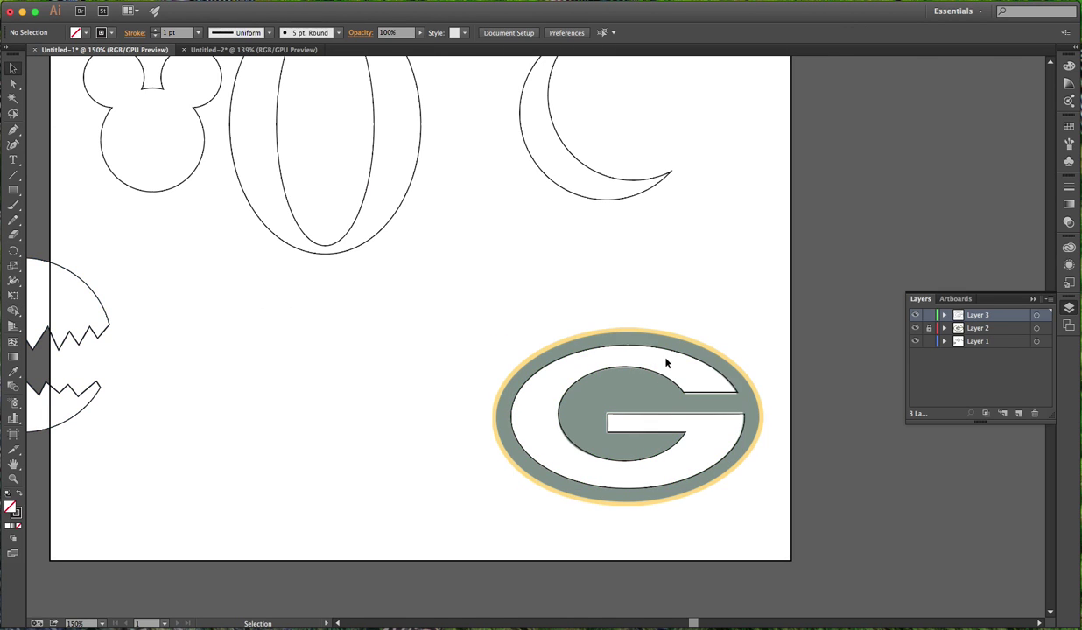
pyautogui.moveTo(653, 353); pyautogui.dragTo(350, 340)
pyautogui.click(592, 593)
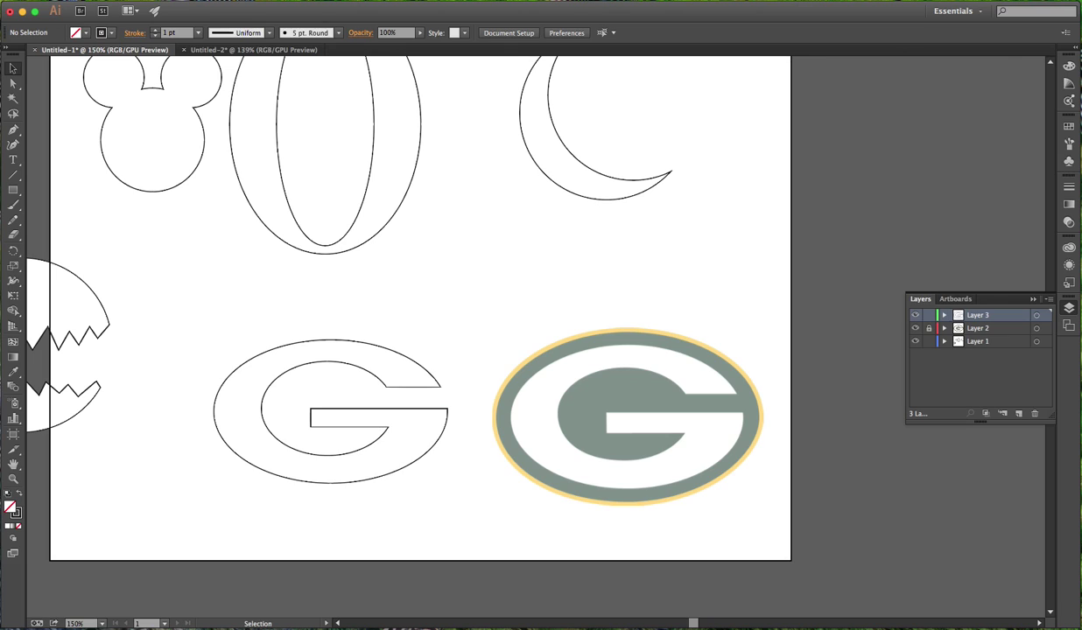